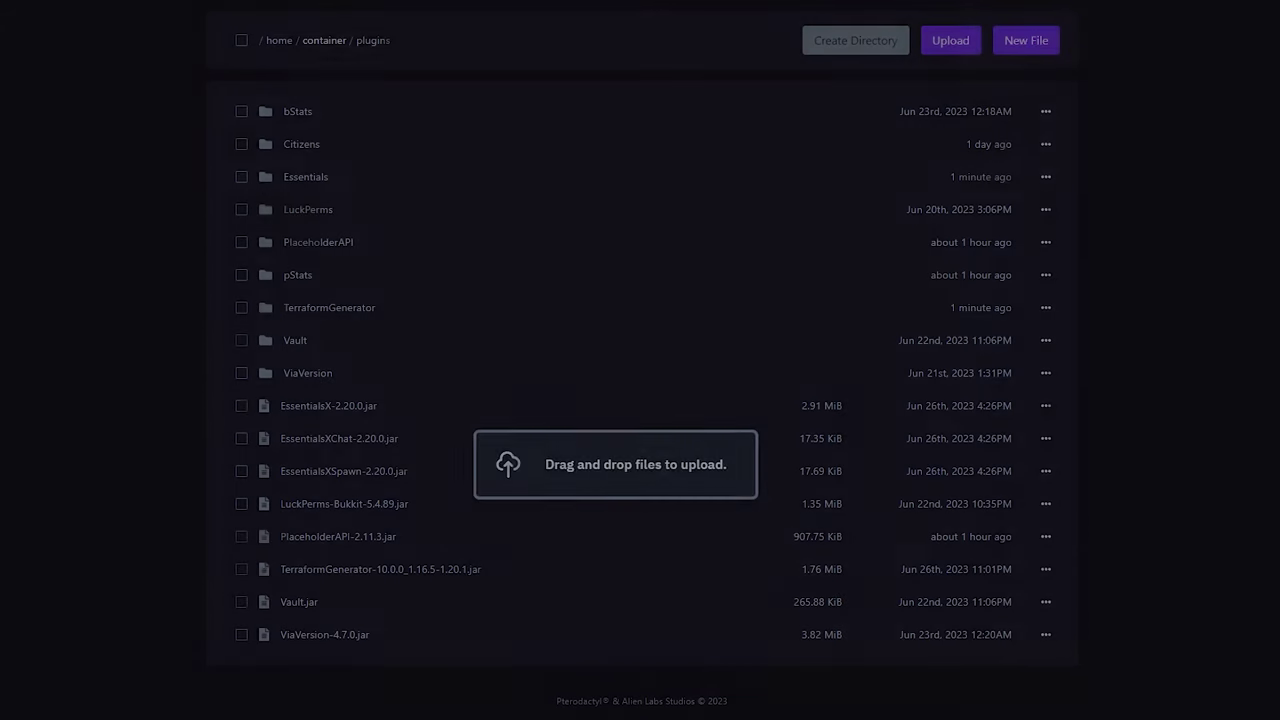
Step: Upload the ItemsAdder, LoneLibs and ProtocolLib jars to plugins, start the server, and check the ITEMSADDER banner
drag(0, 390, 157, 390)
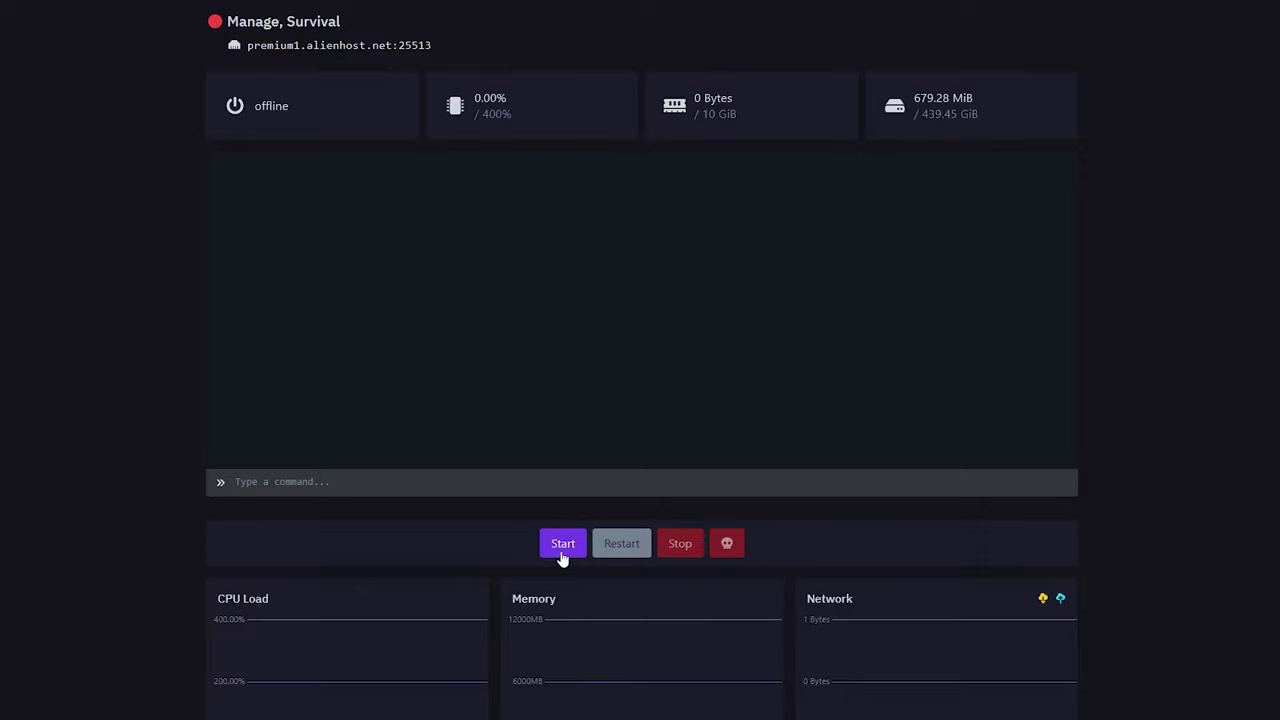
click(561, 546)
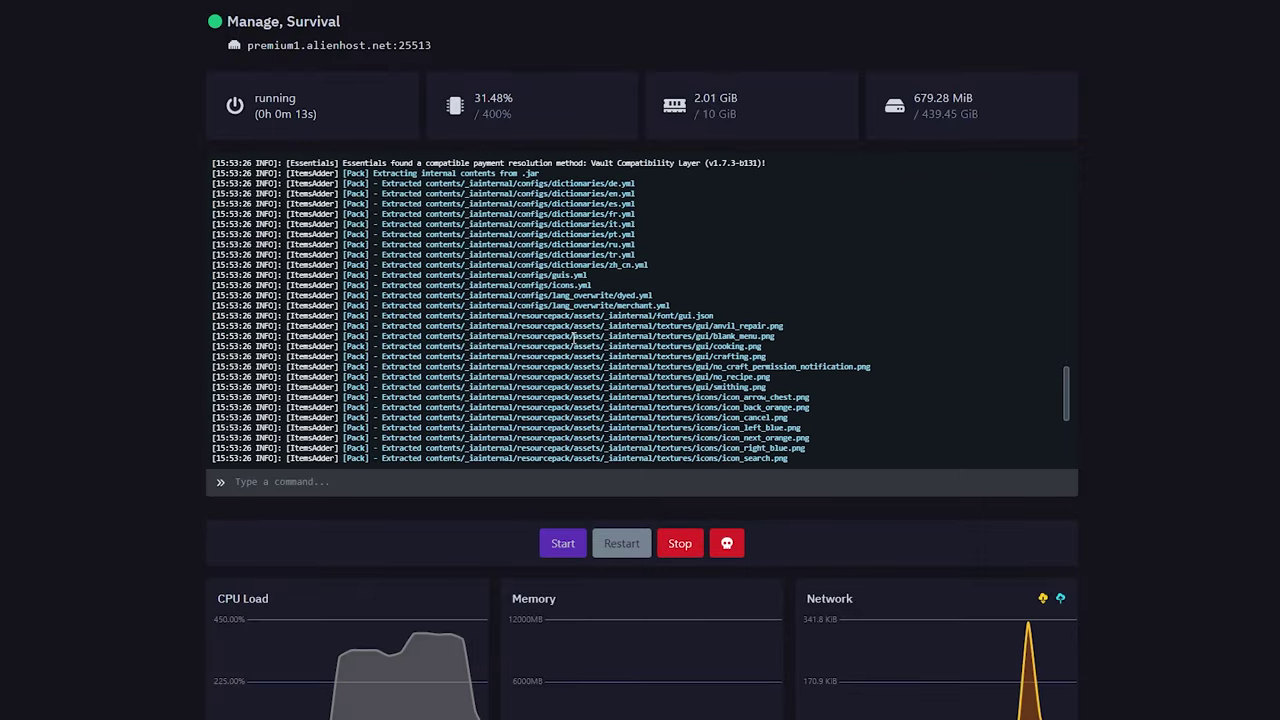
scroll(573, 337, up, 3)
scroll(573, 337, down, 1)
drag(212, 232, 730, 260)
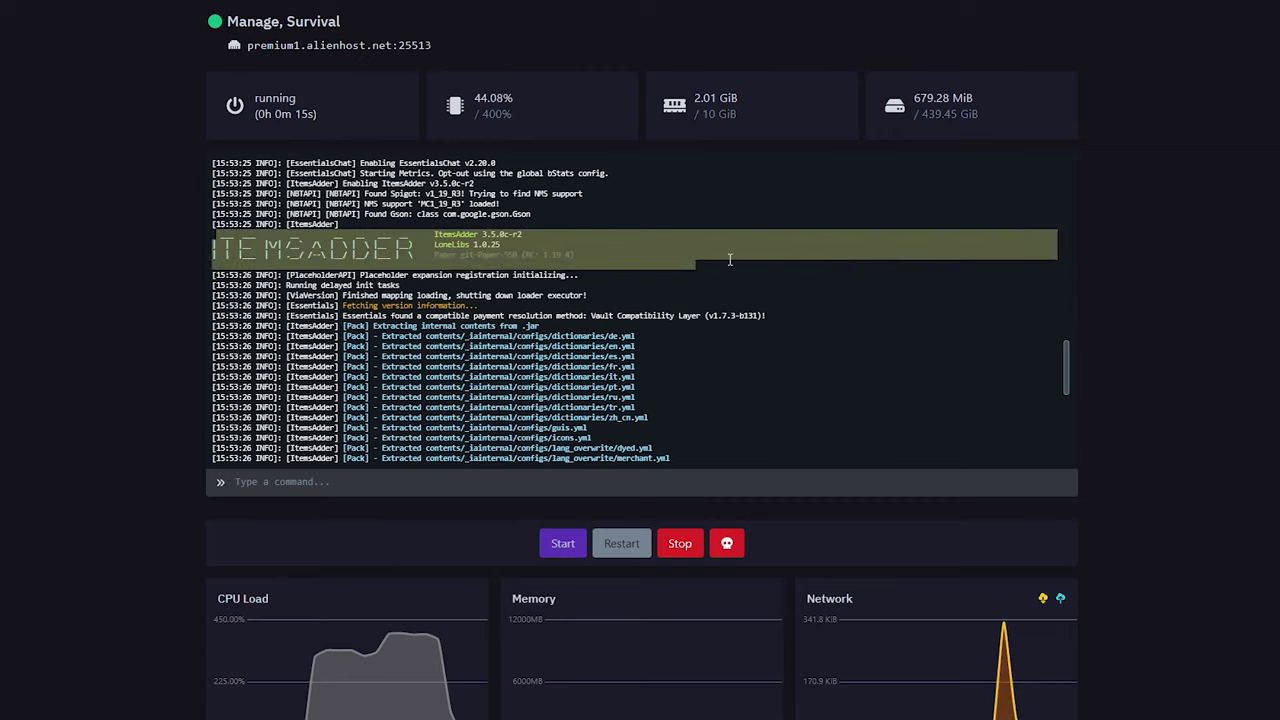
click(720, 260)
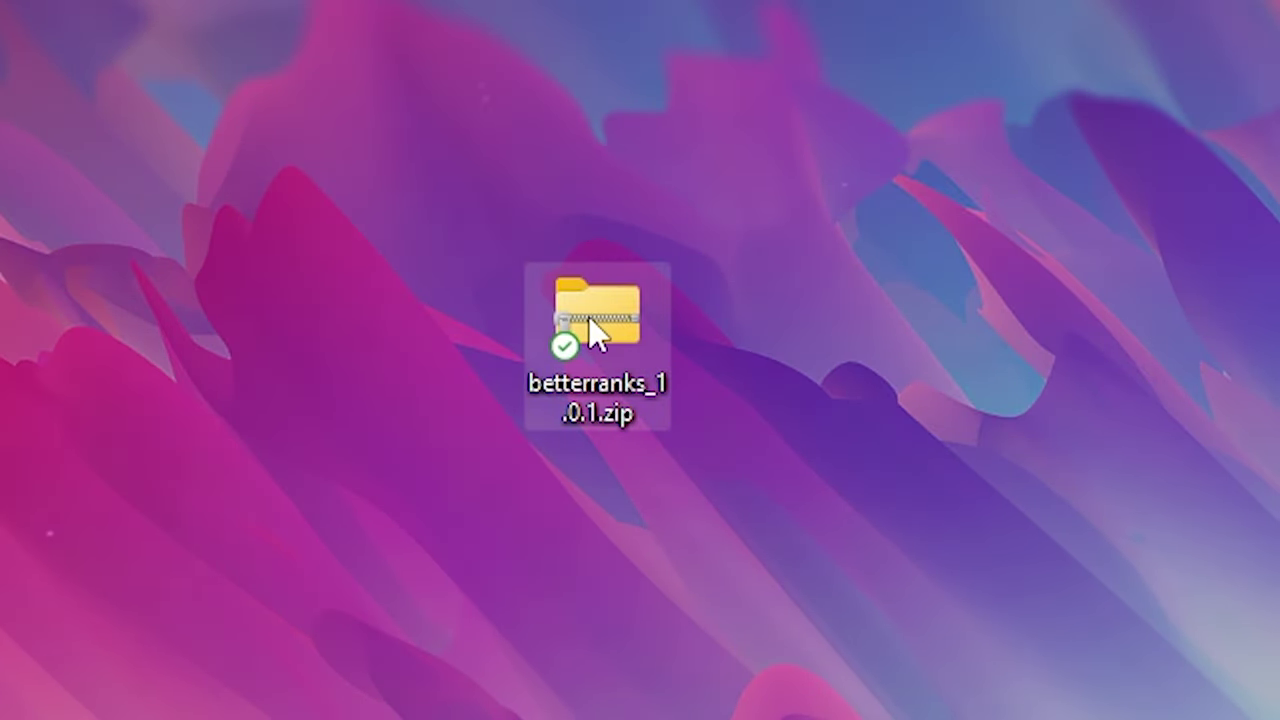
Step: Extract betterranks_1.0.1.zip and open the extracted betterranks_1.0.1 folder
right_click(593, 330)
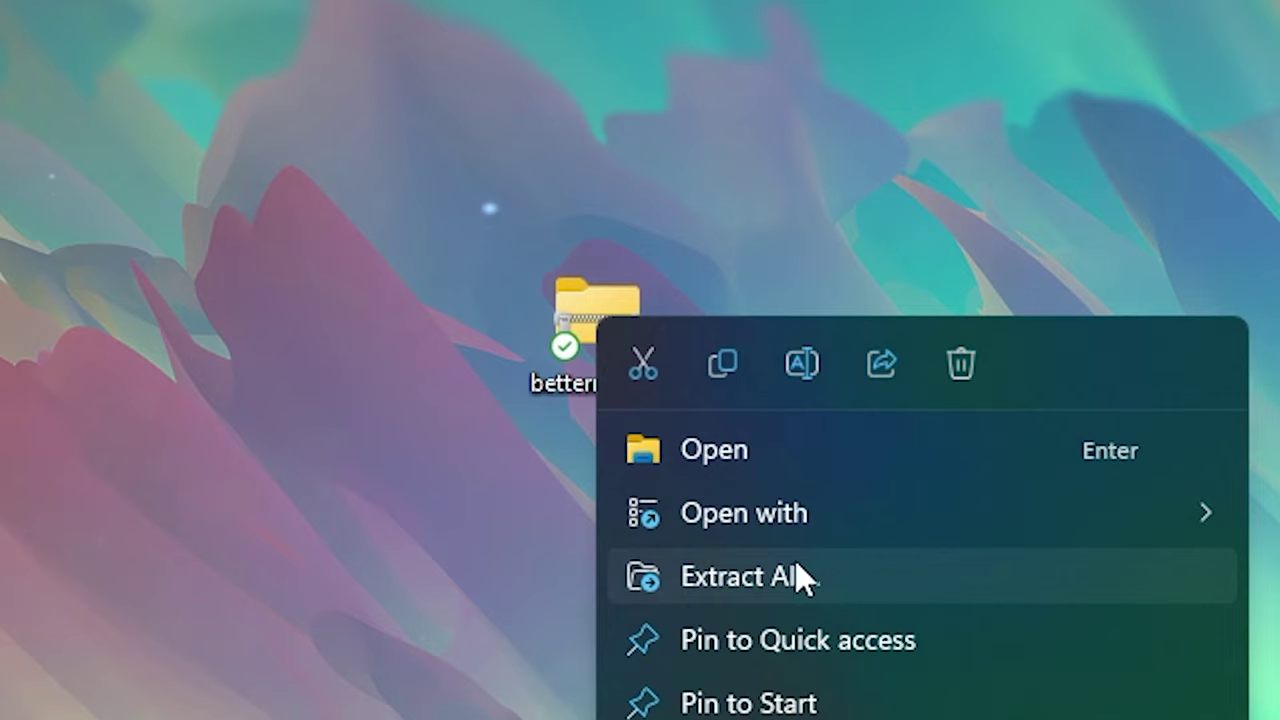
click(876, 576)
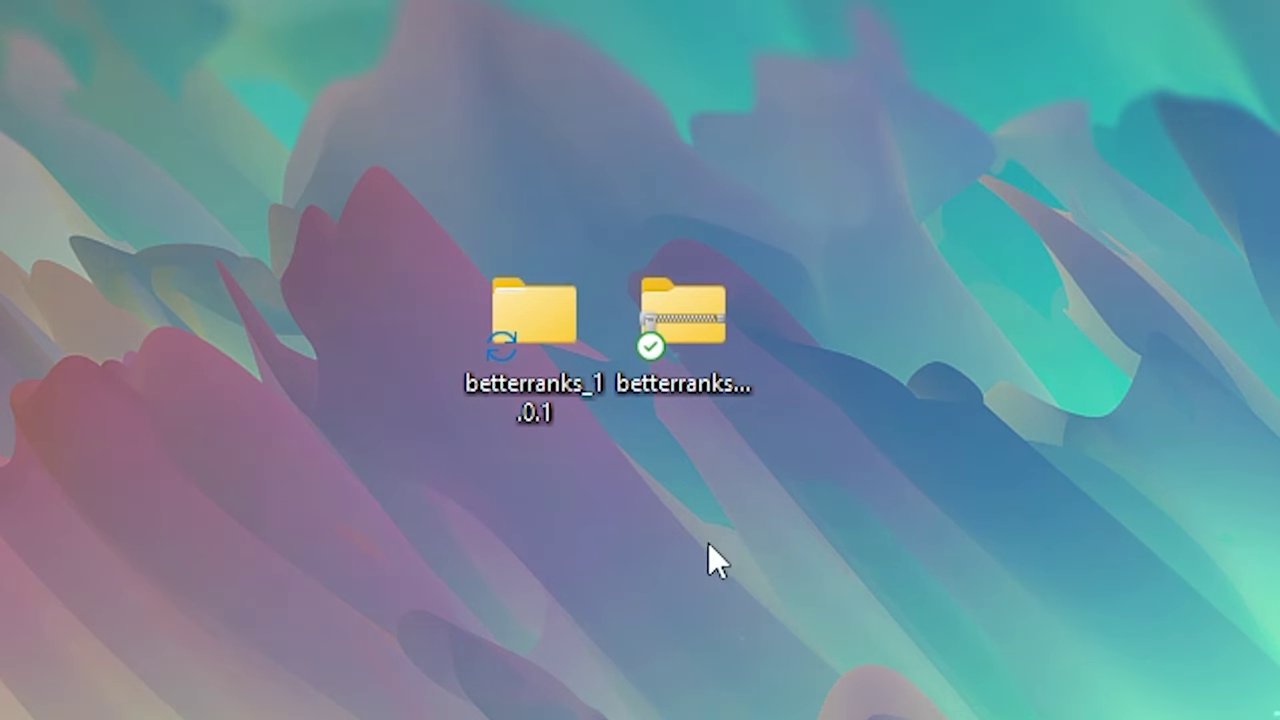
double_click(527, 315)
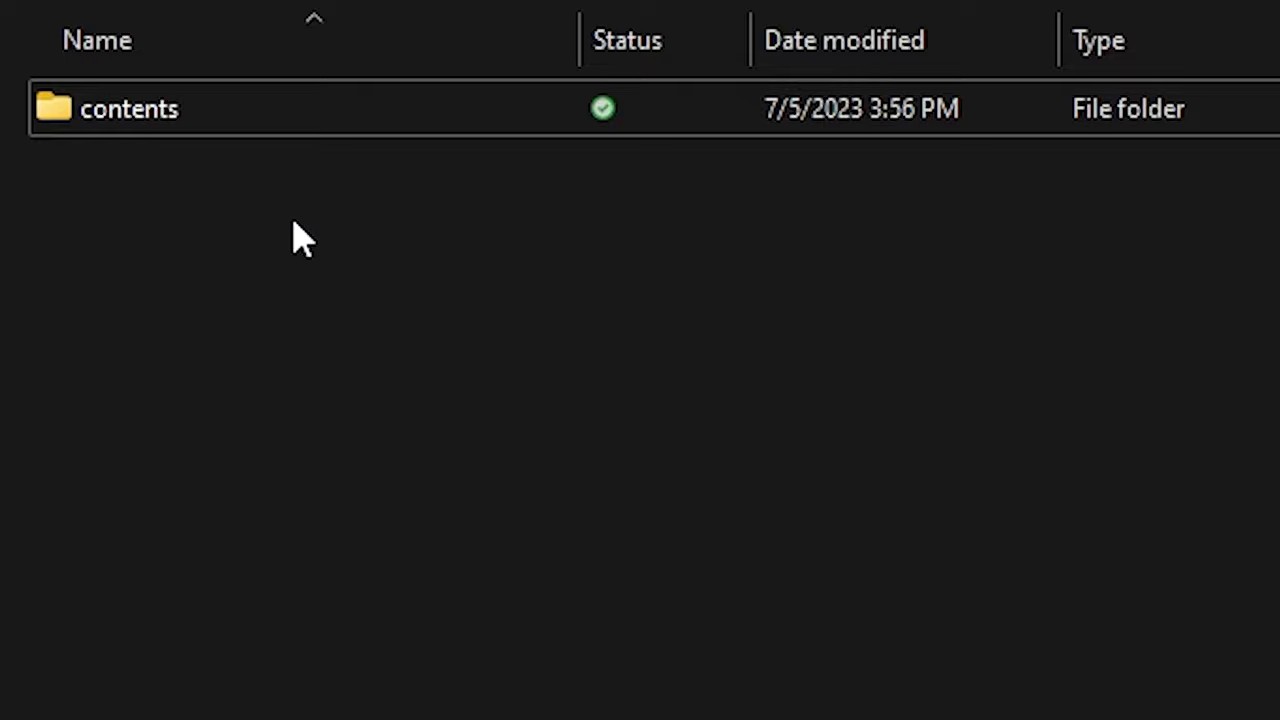
Step: Compress the contents folder into contents.zip, keeping the default name
mouse_move(360, 135)
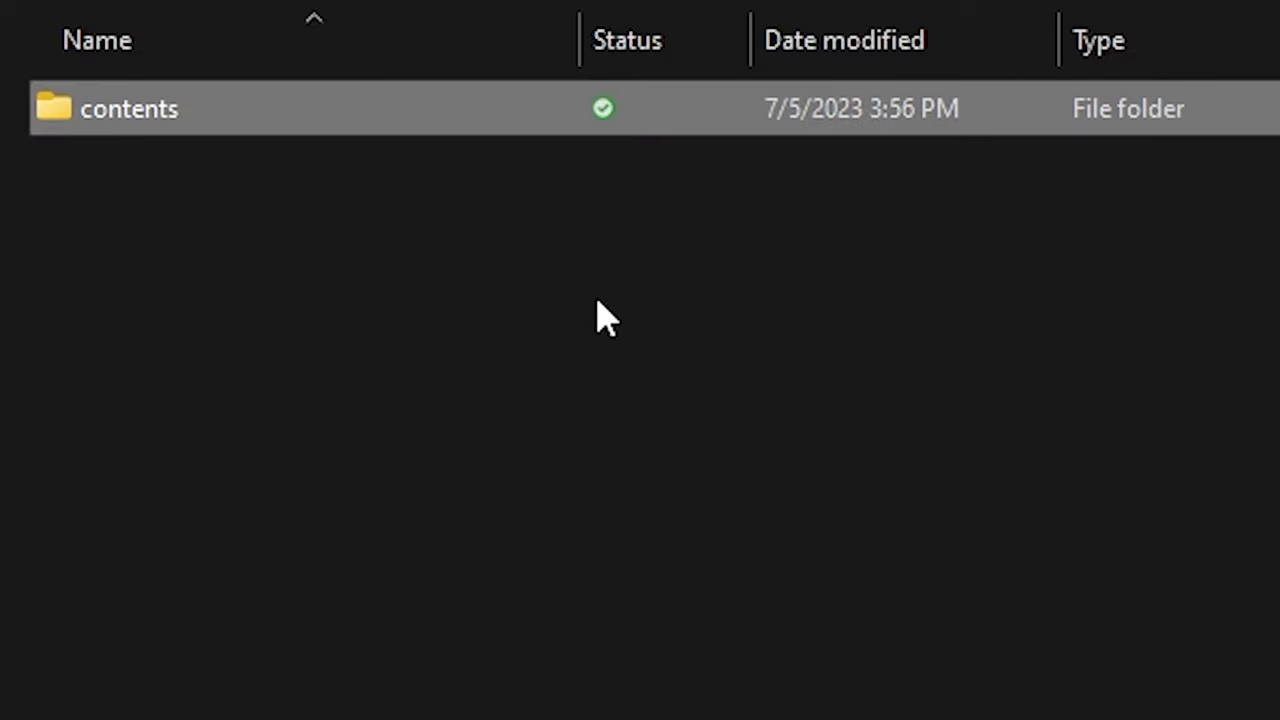
click(484, 258)
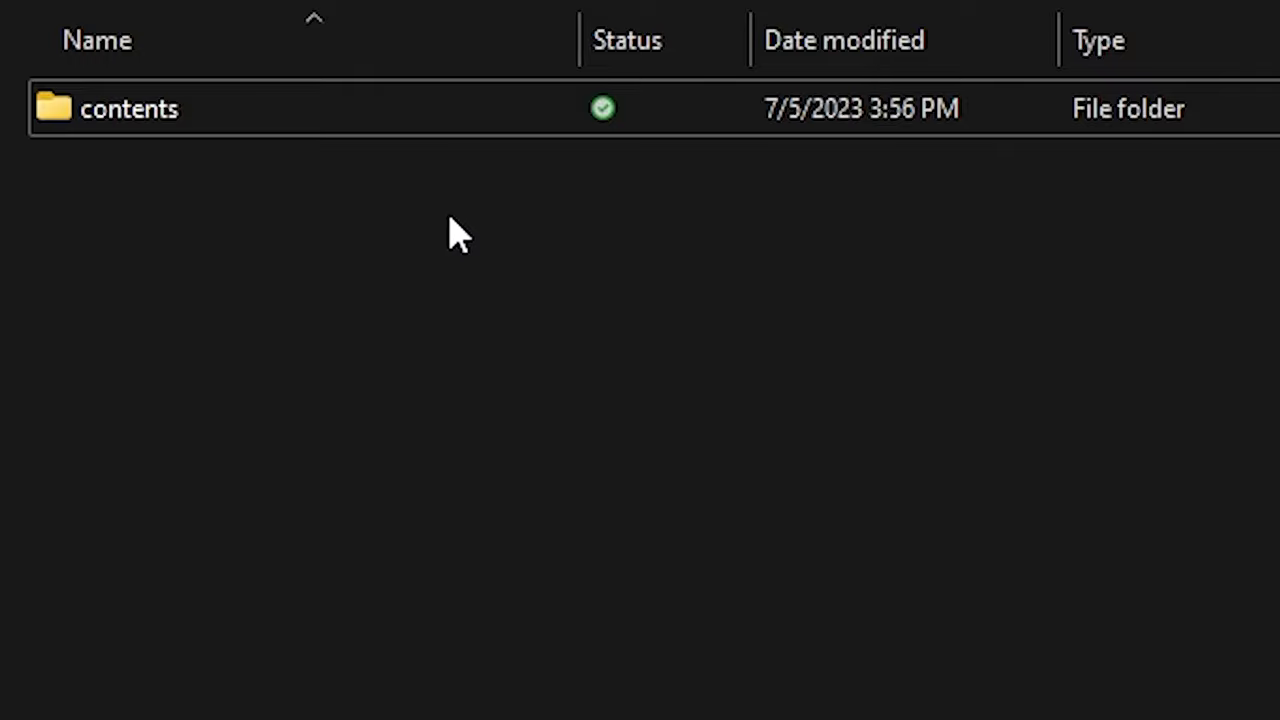
right_click(285, 110)
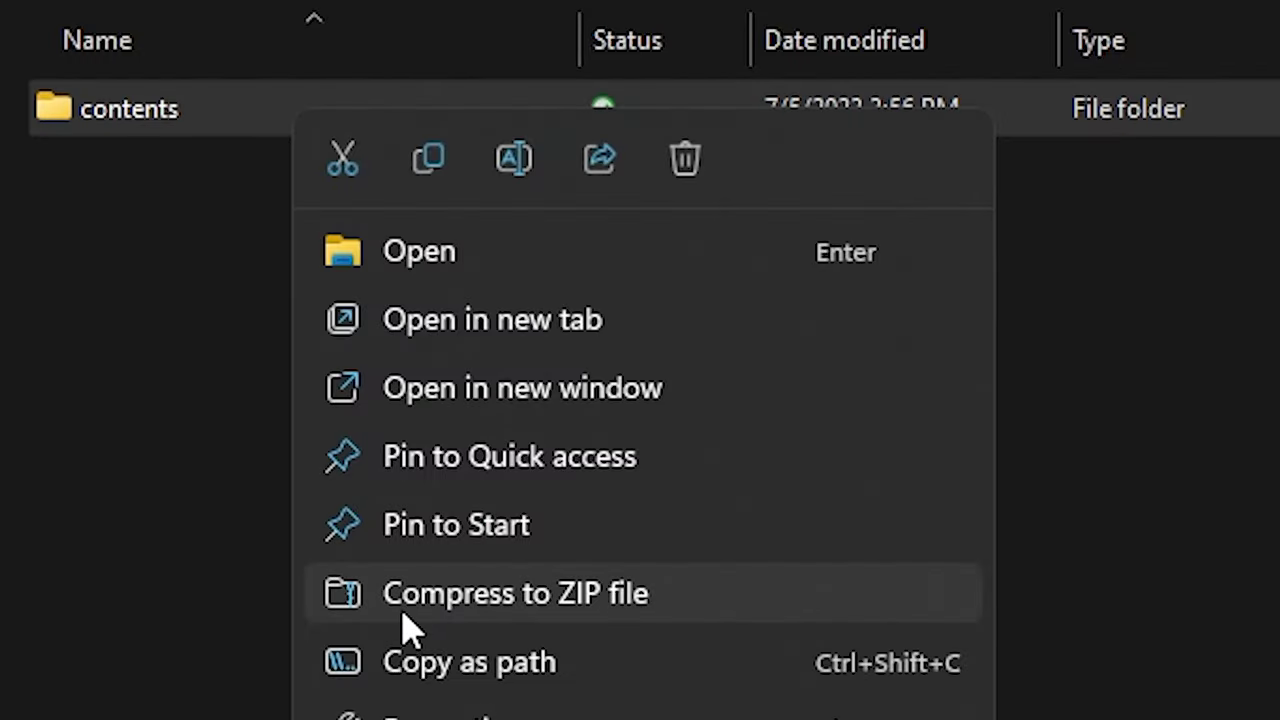
click(550, 592)
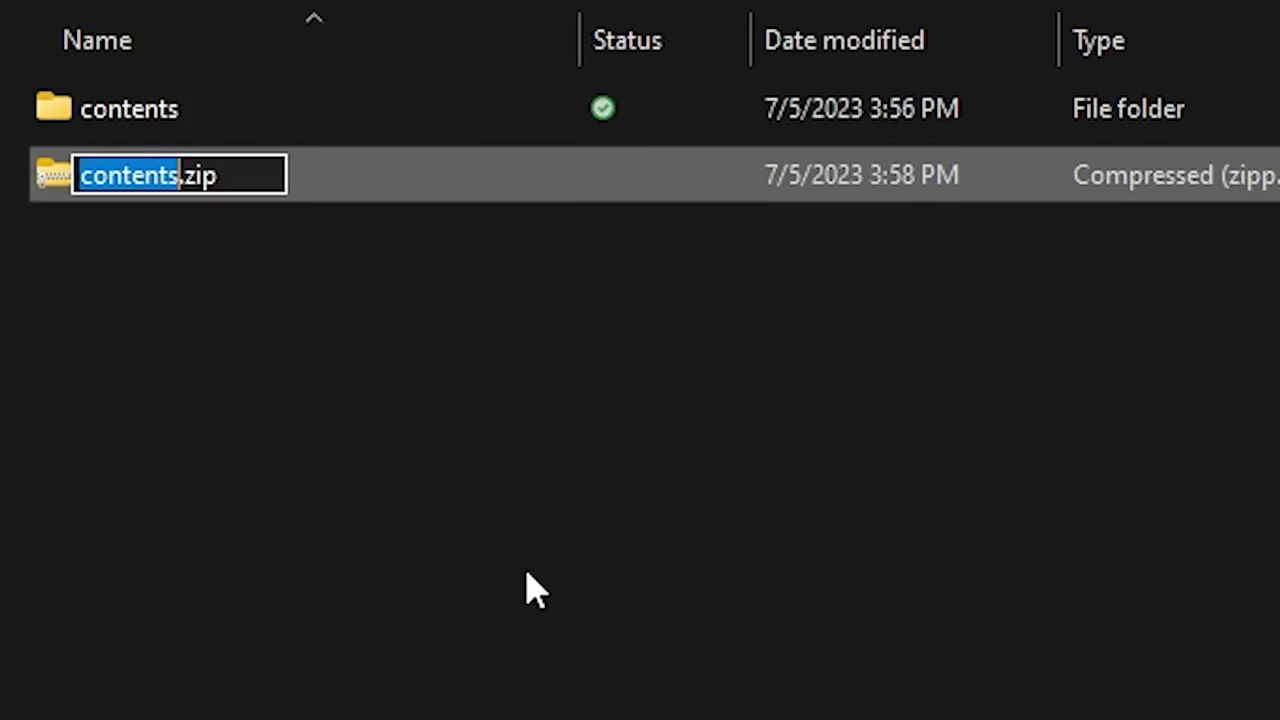
key(Return)
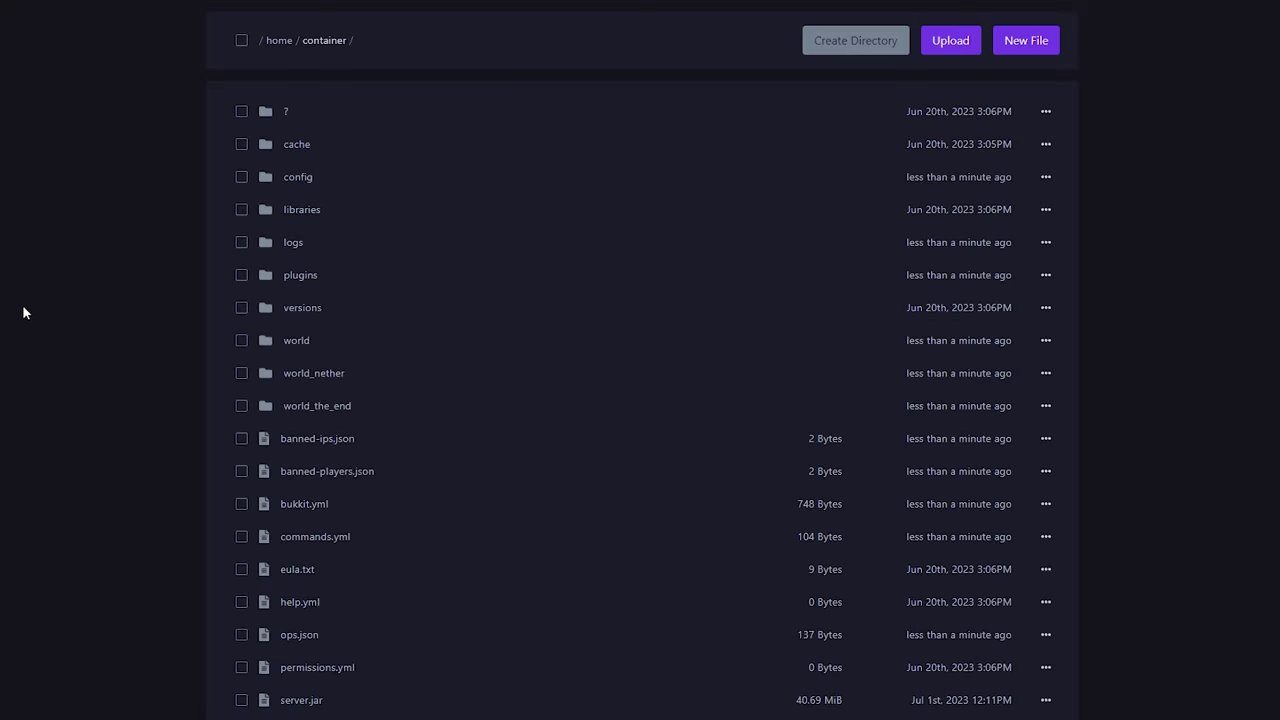
Step: Unarchive contents.zip in plugins/ItemsAdder and confirm betterranks now sits inside contents
click(374, 274)
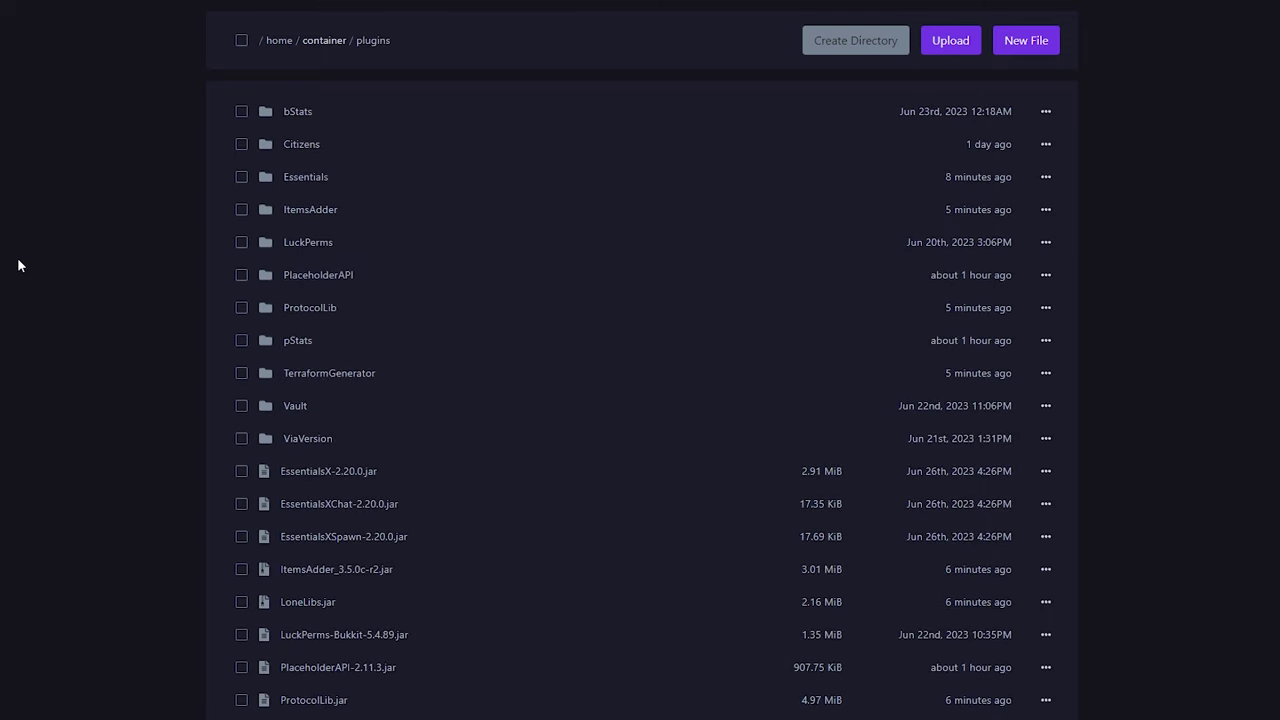
click(534, 226)
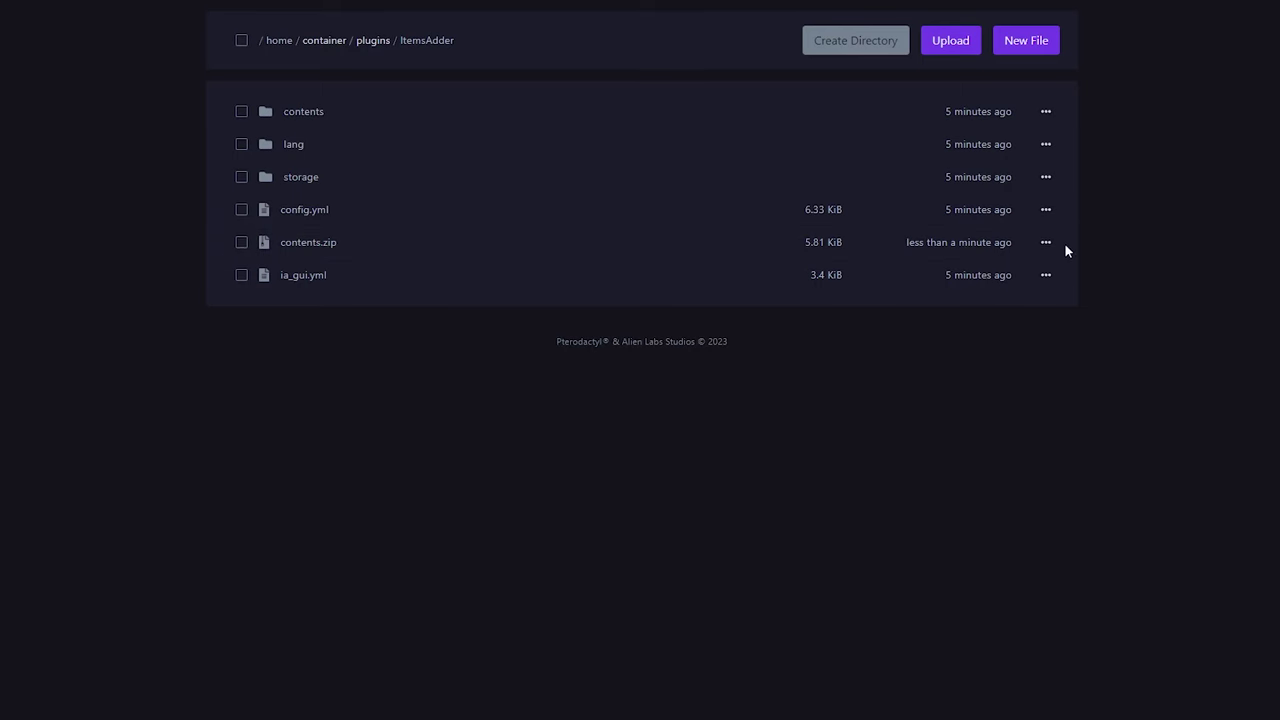
click(1045, 242)
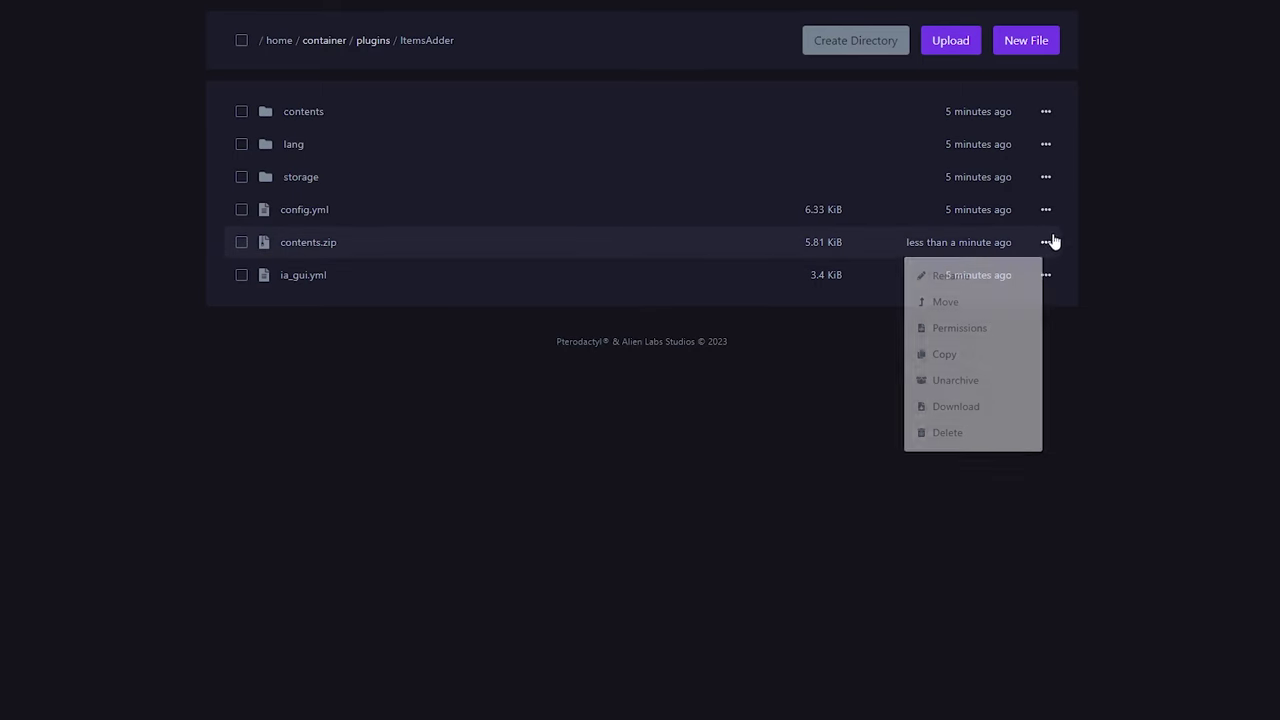
click(960, 381)
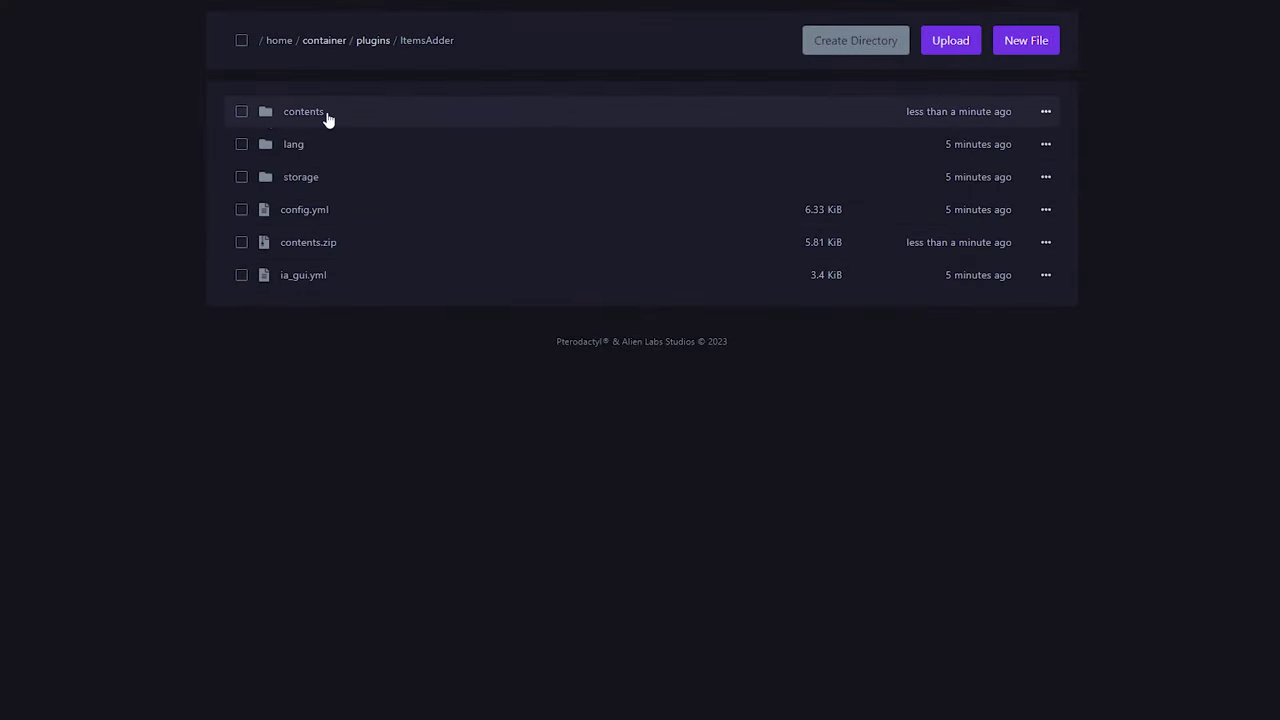
click(322, 117)
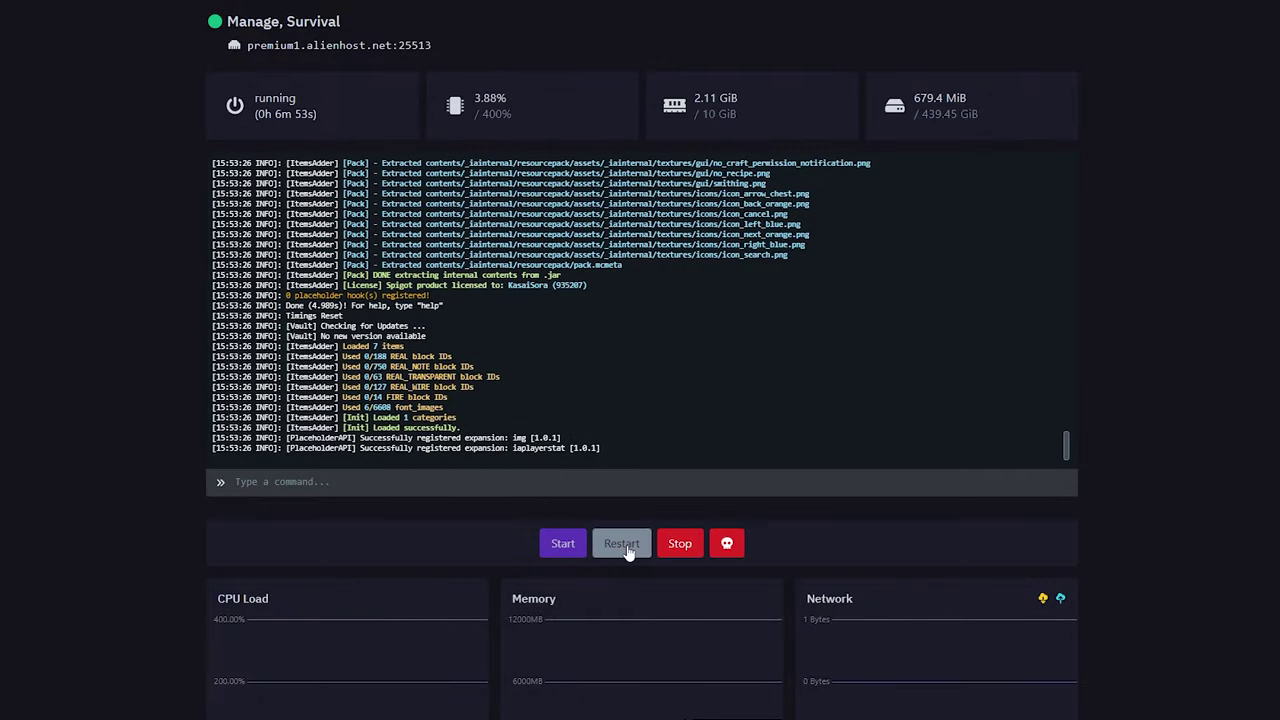
Step: Restart the server and run iazip in the console to build the ItemsAdder resource pack
click(626, 547)
click(312, 483)
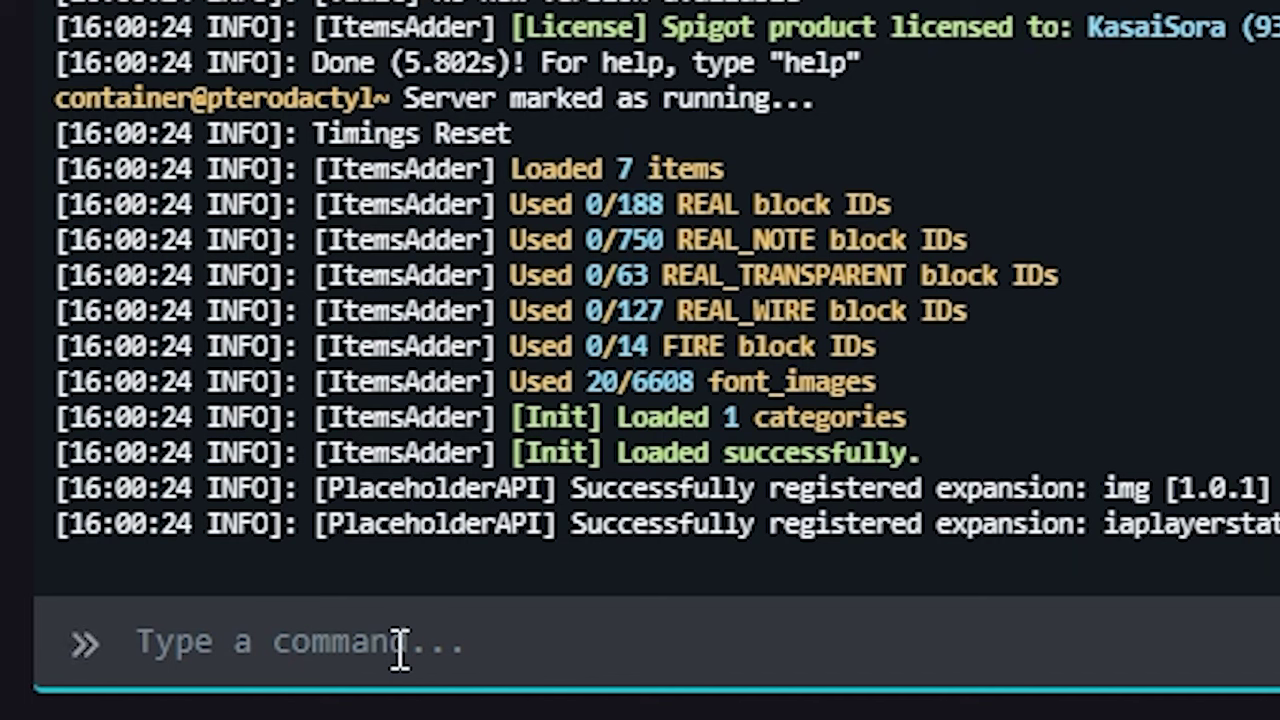
text(i)
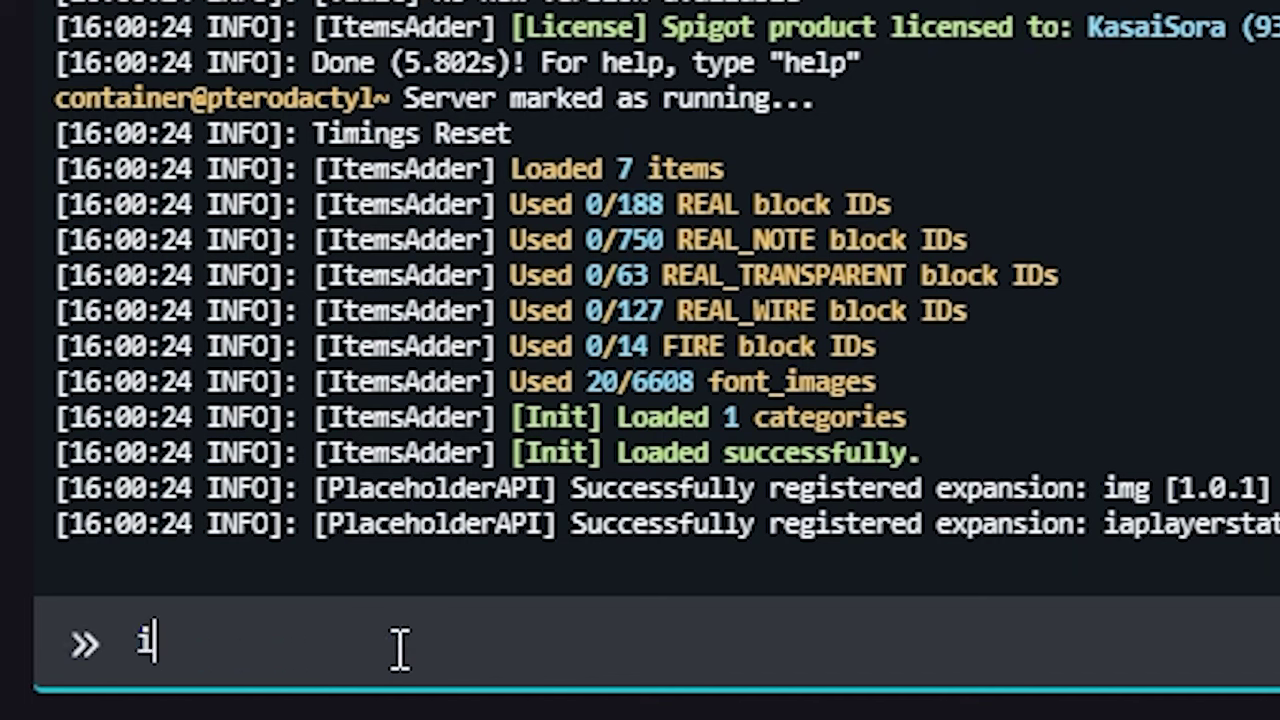
text(a)
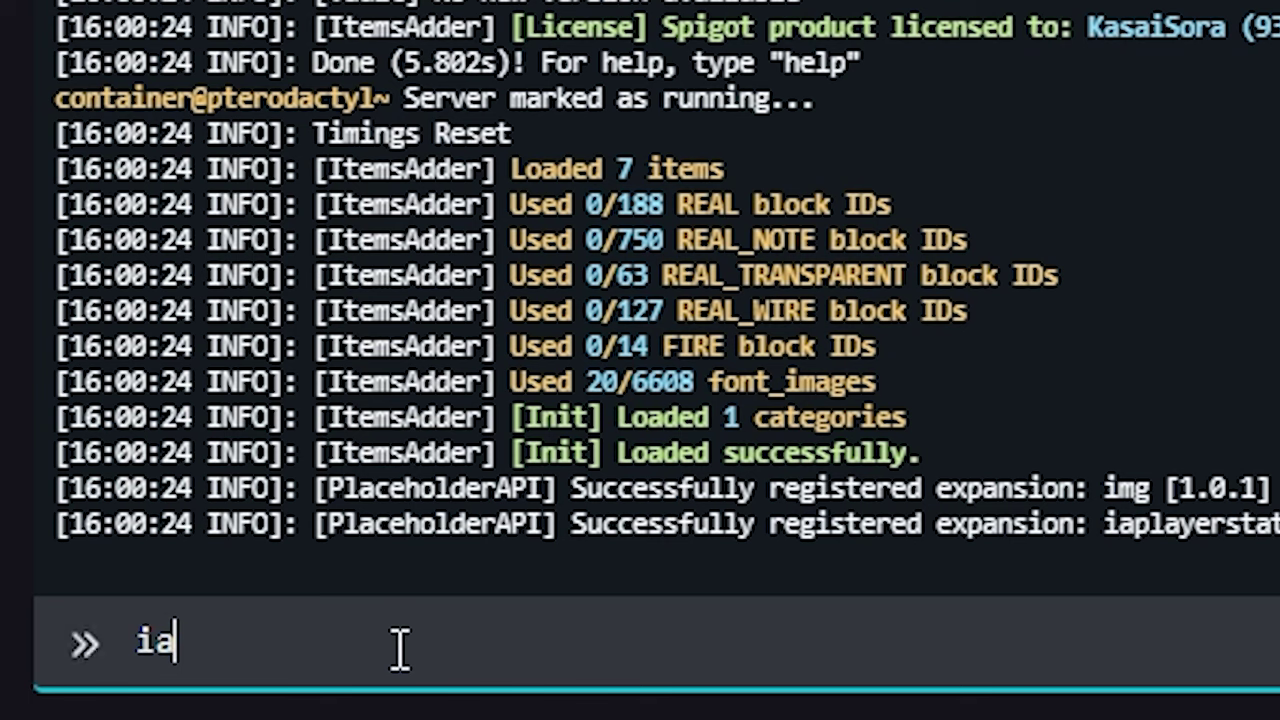
text(zip)
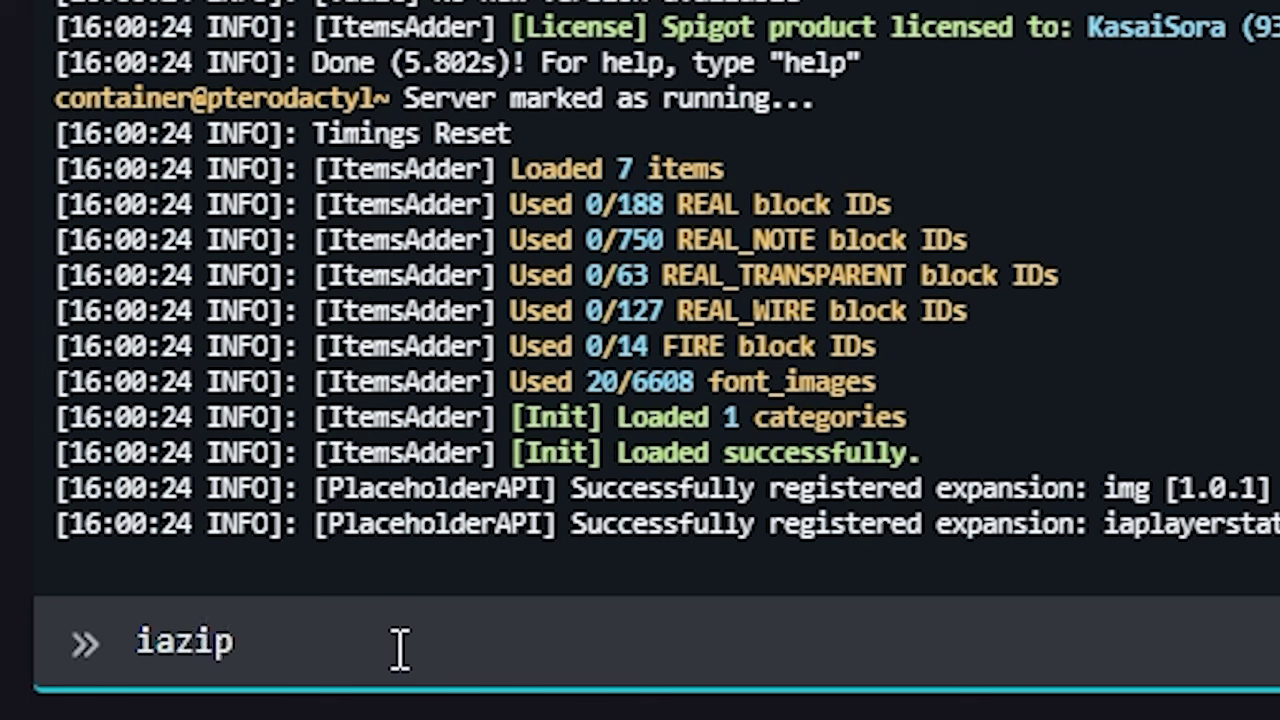
drag(294, 620, 40, 690)
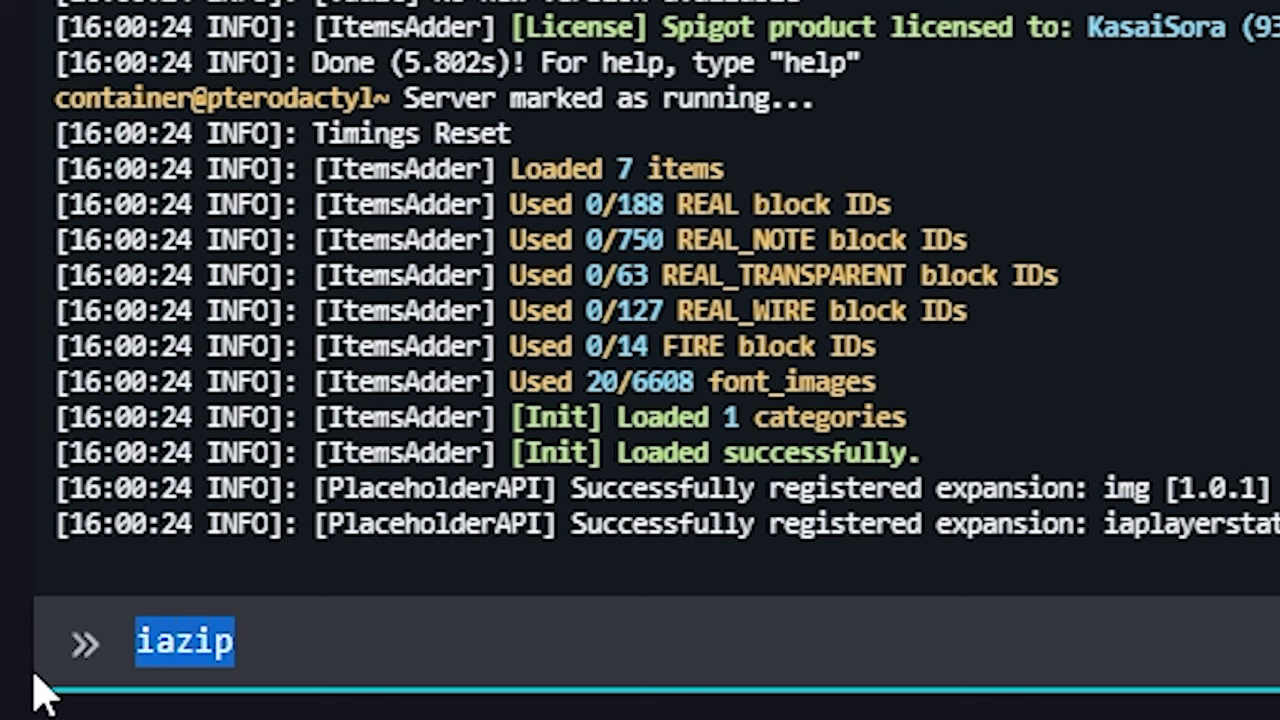
click(261, 660)
key(Return)
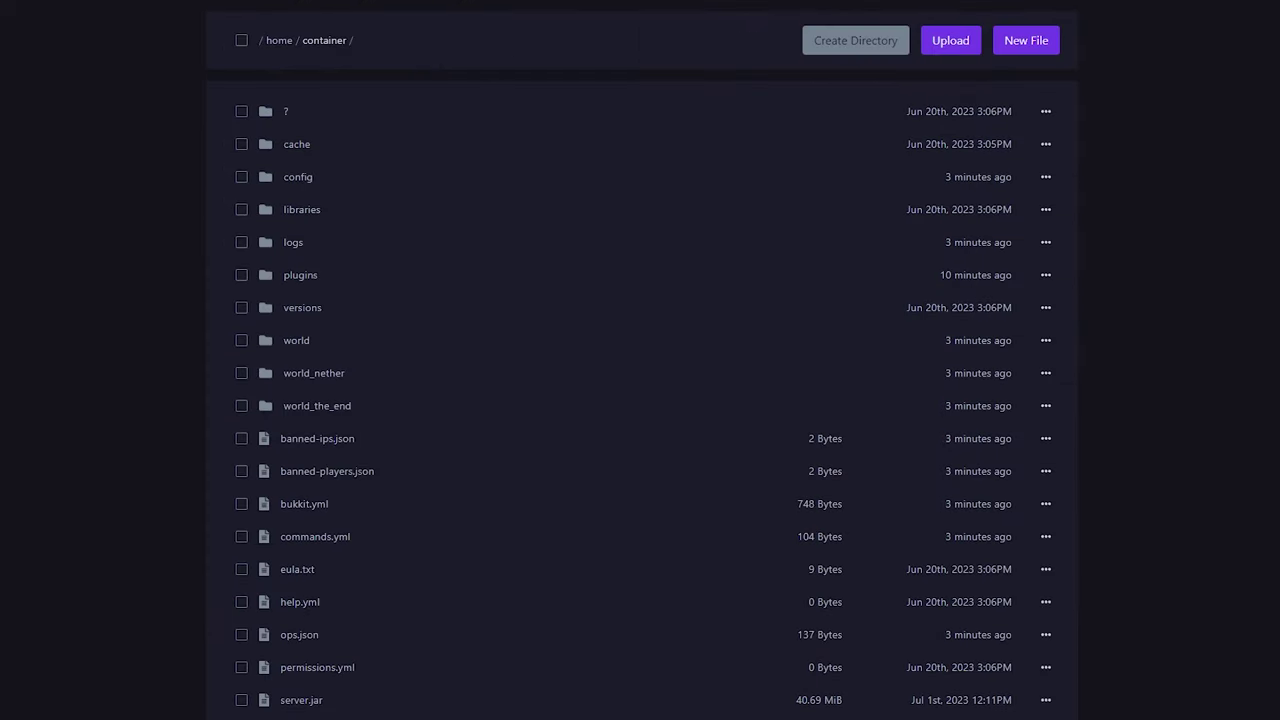
Step: Go to plugins/ItemsAdder/output and bring up the file actions for generated.zip
click(330, 280)
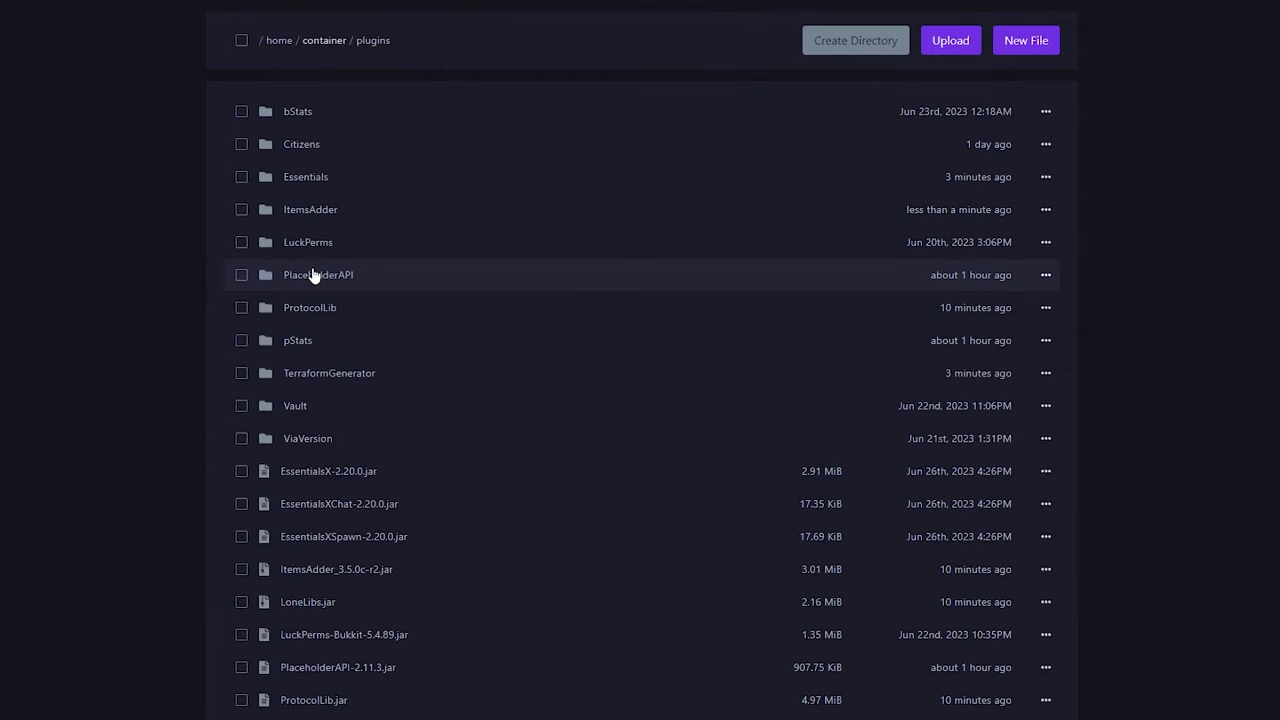
click(366, 211)
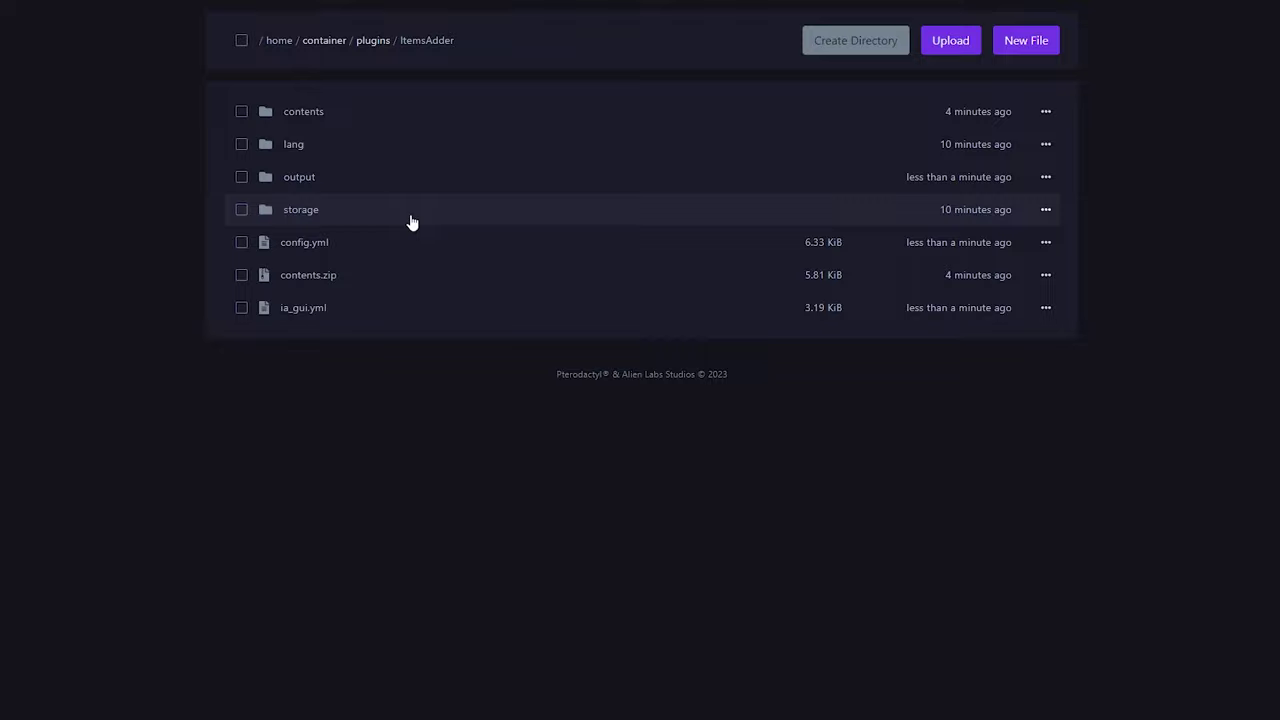
click(334, 177)
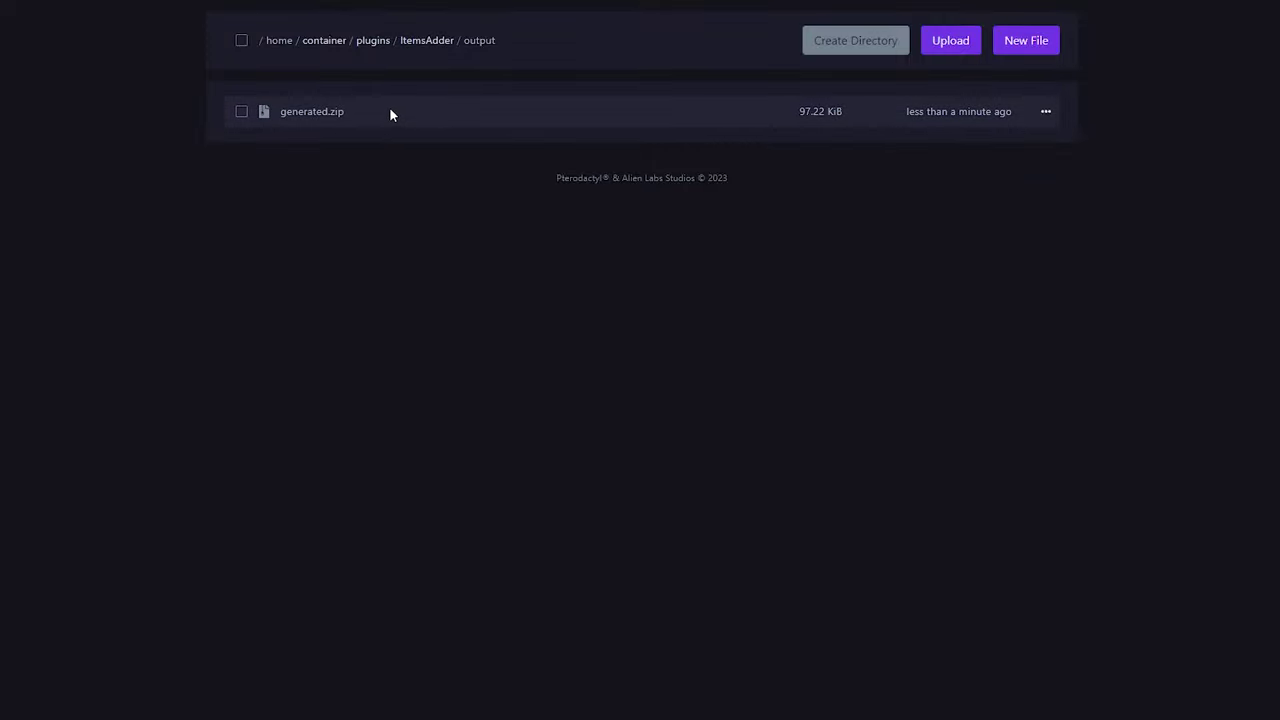
click(1045, 112)
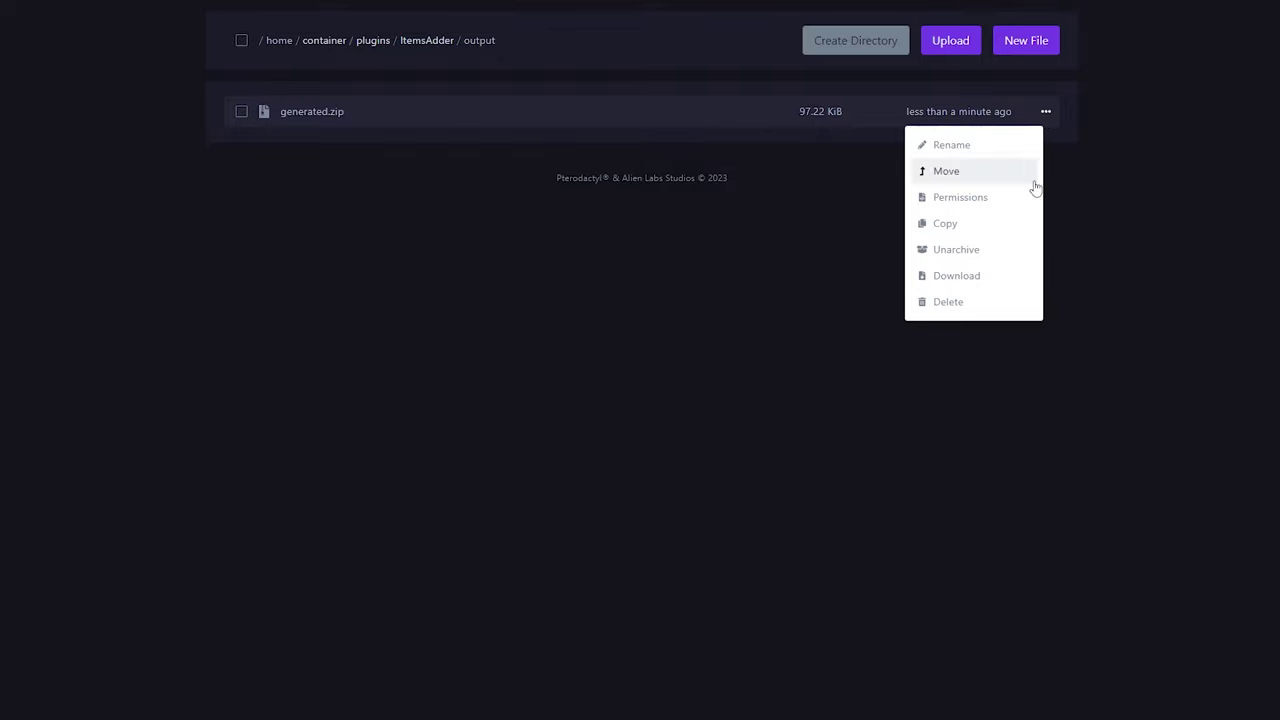
Step: Download generated.zip, then open Minecraft's resource pack folder from Options > Resource Packs
click(966, 276)
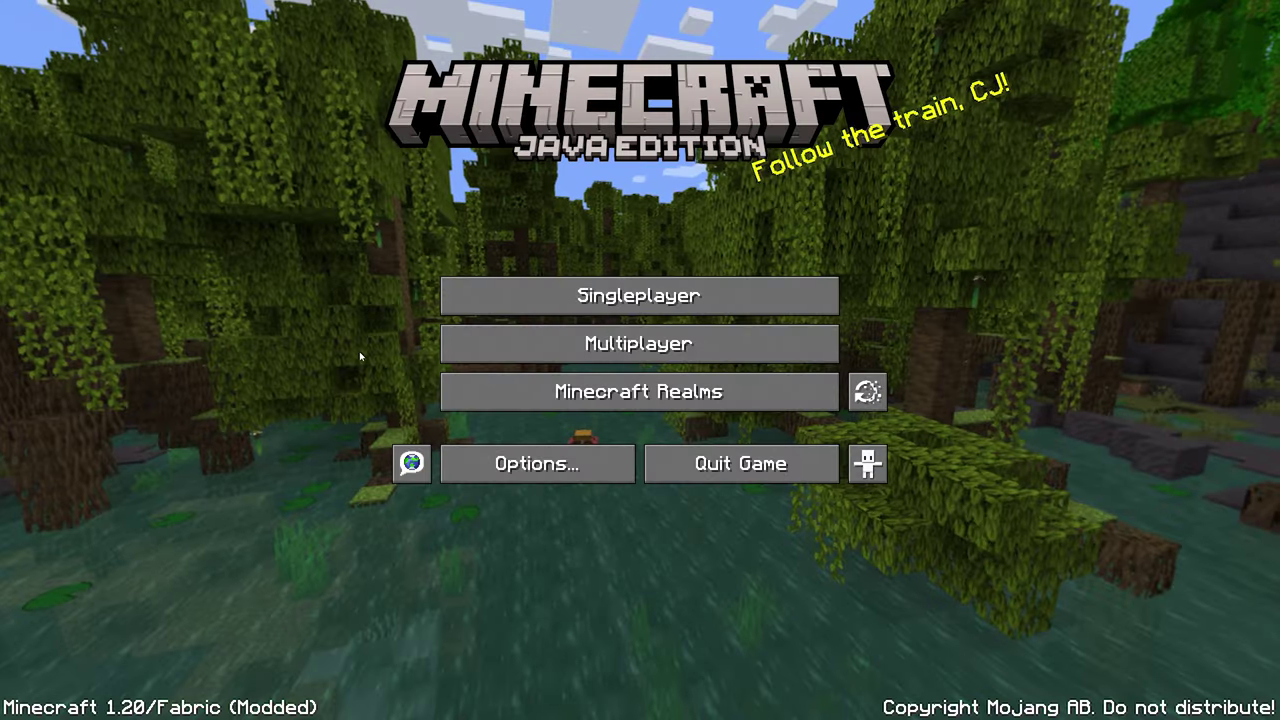
click(576, 463)
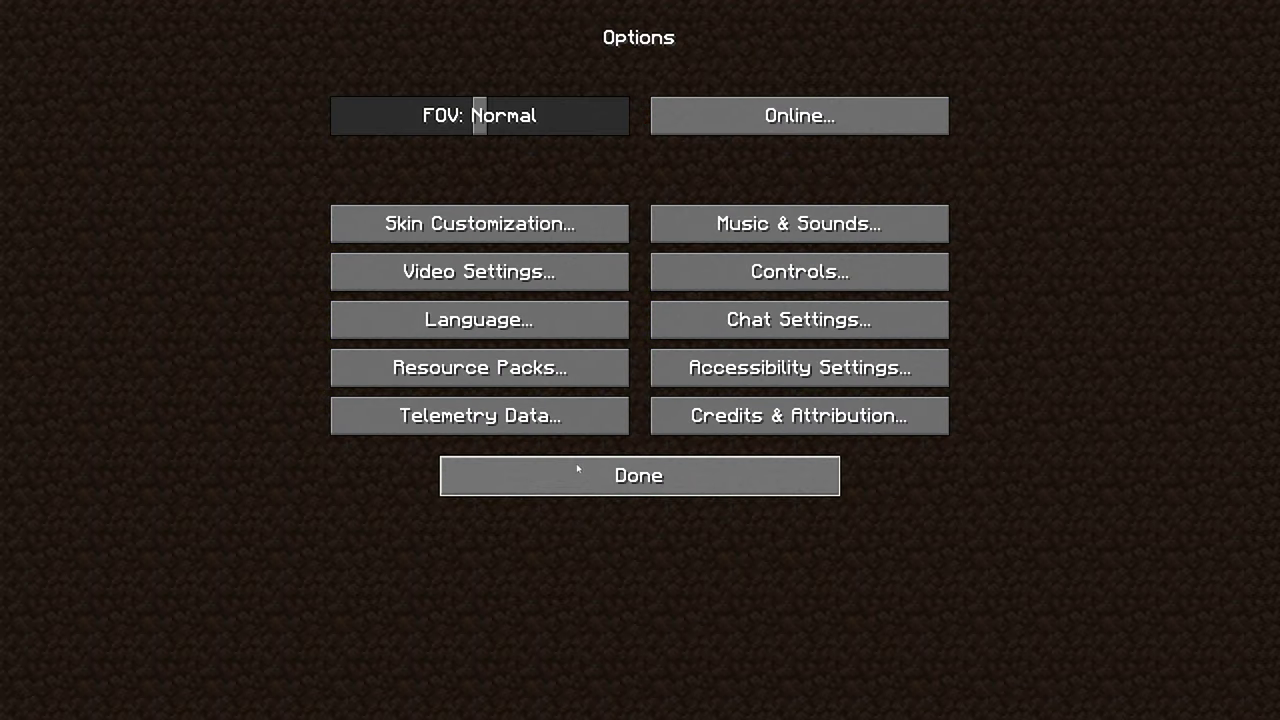
click(381, 381)
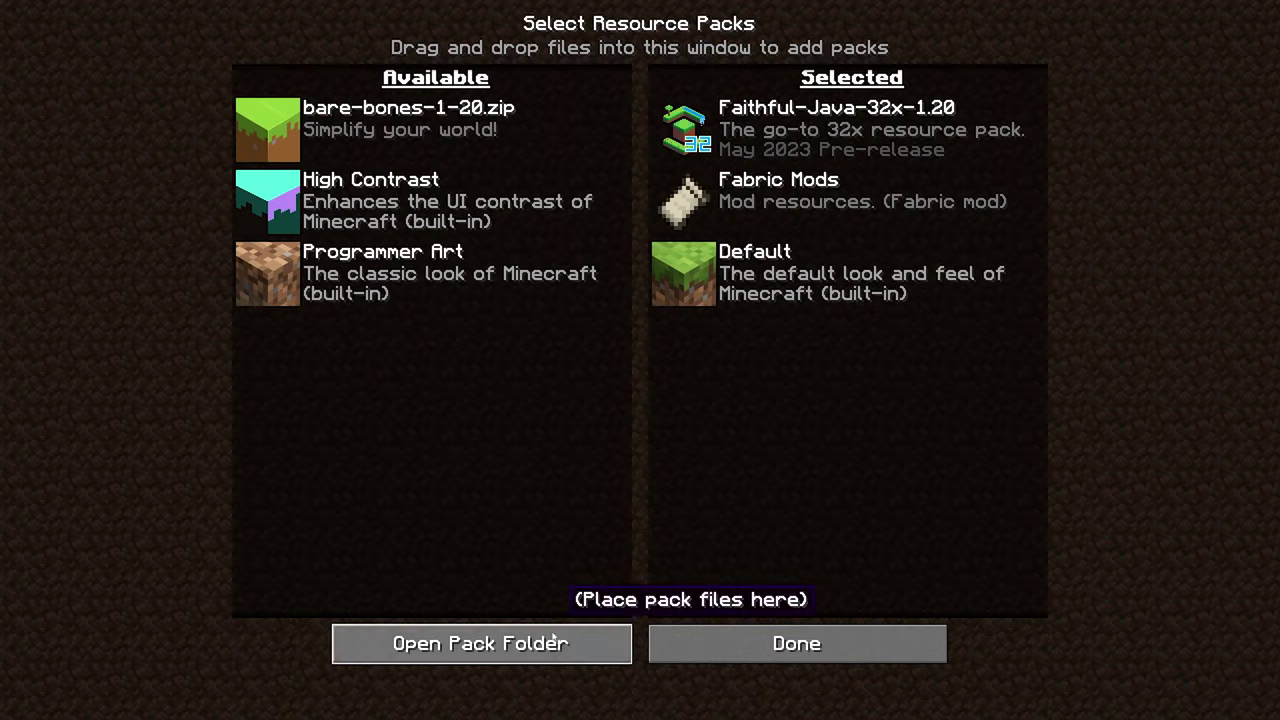
click(434, 634)
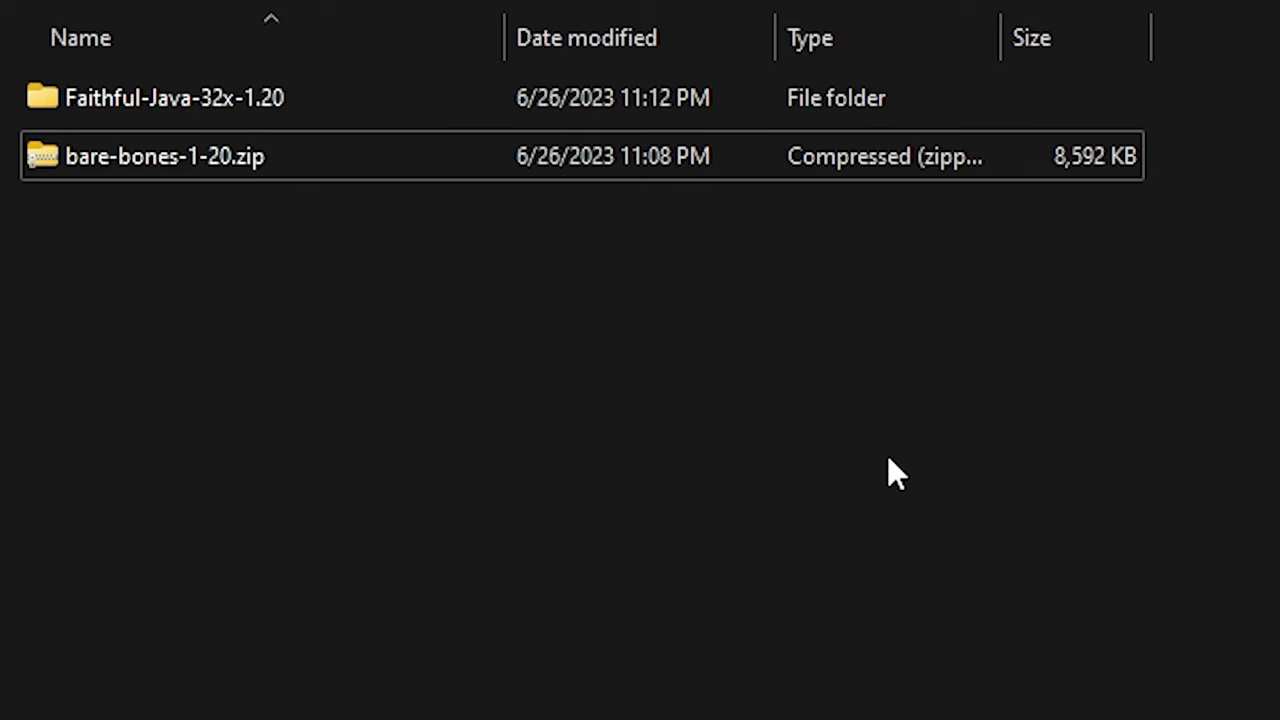
Step: Paste generated.zip into resourcepacks, enable it despite the incompatibility warning, and apply with Done
key(ctrl+v)
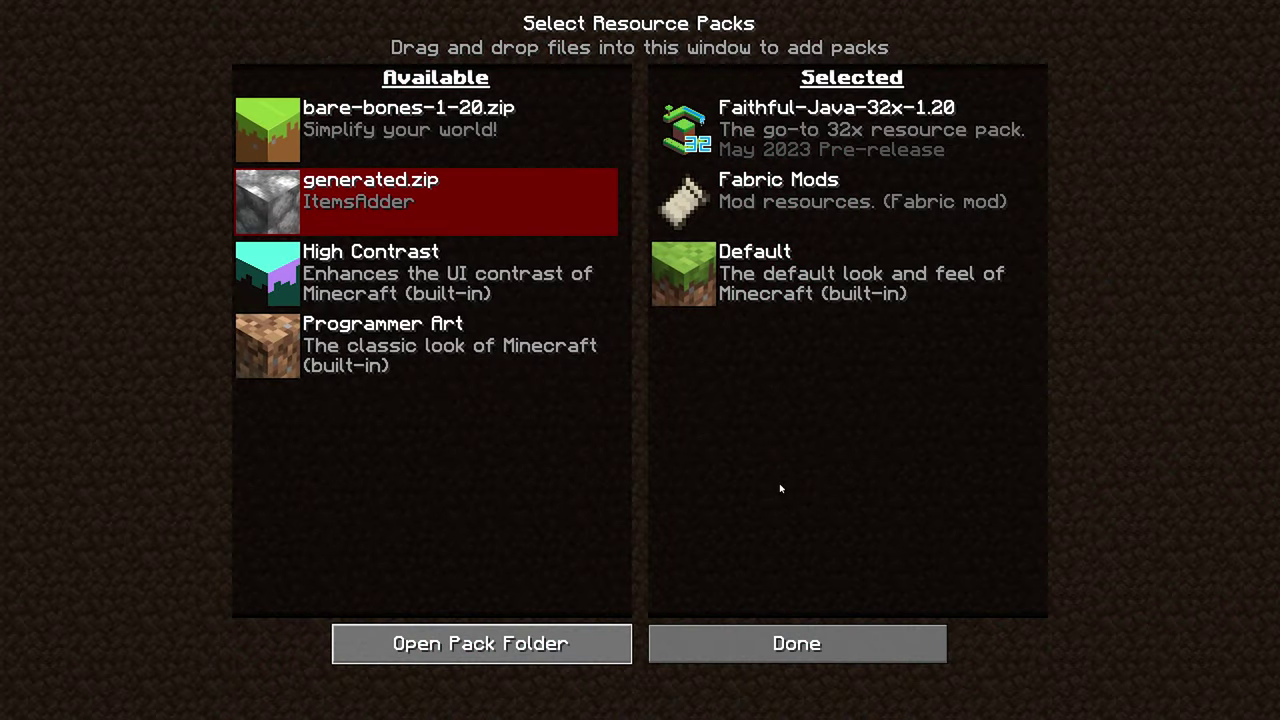
mouse_move(684, 272)
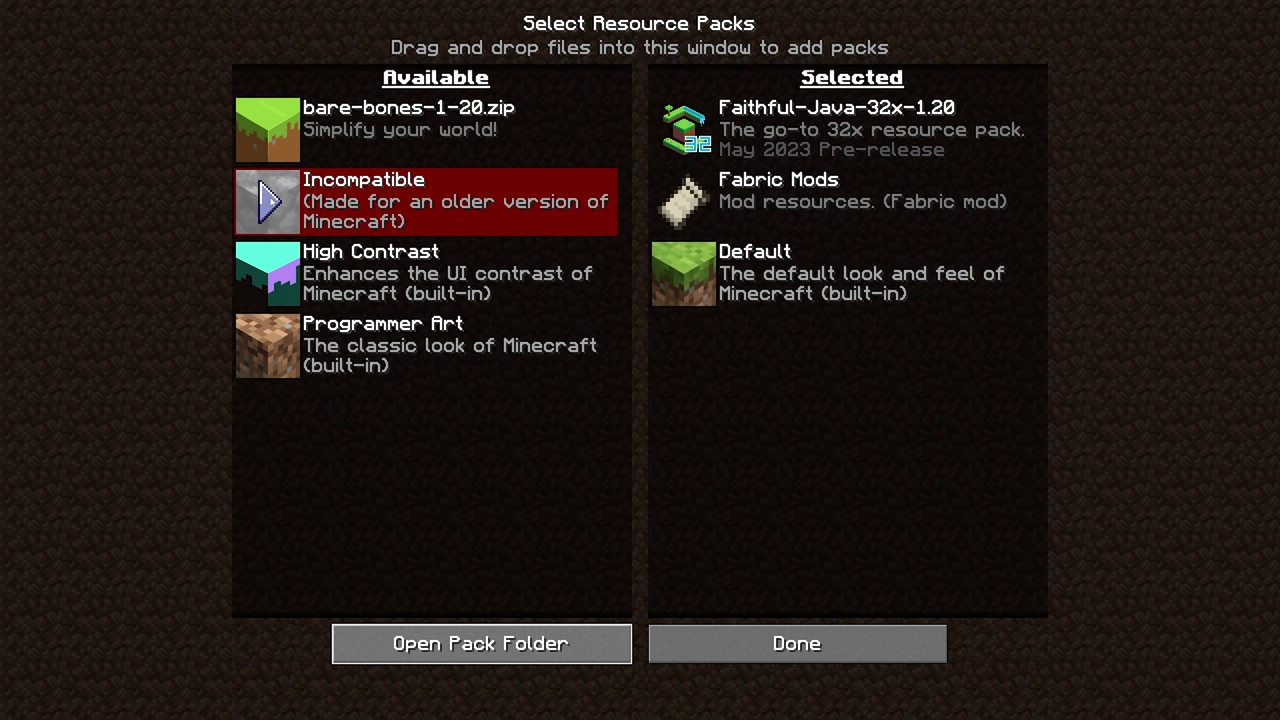
click(270, 200)
click(434, 331)
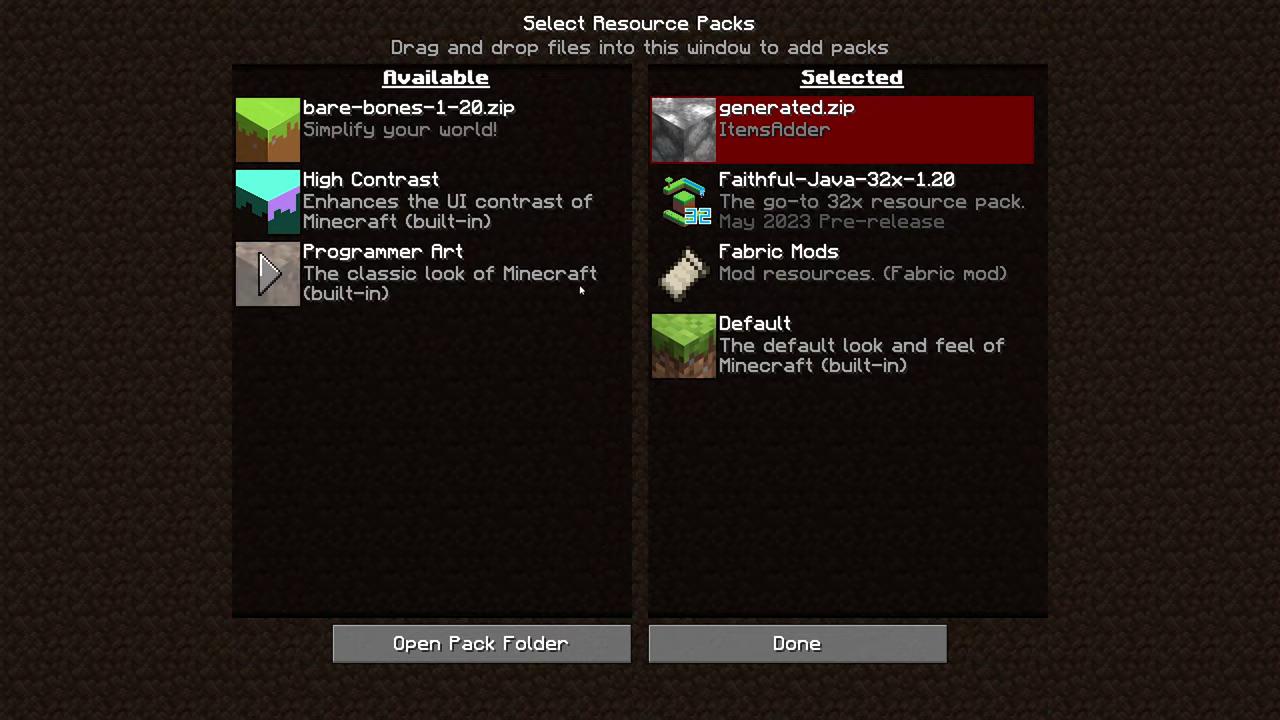
click(812, 650)
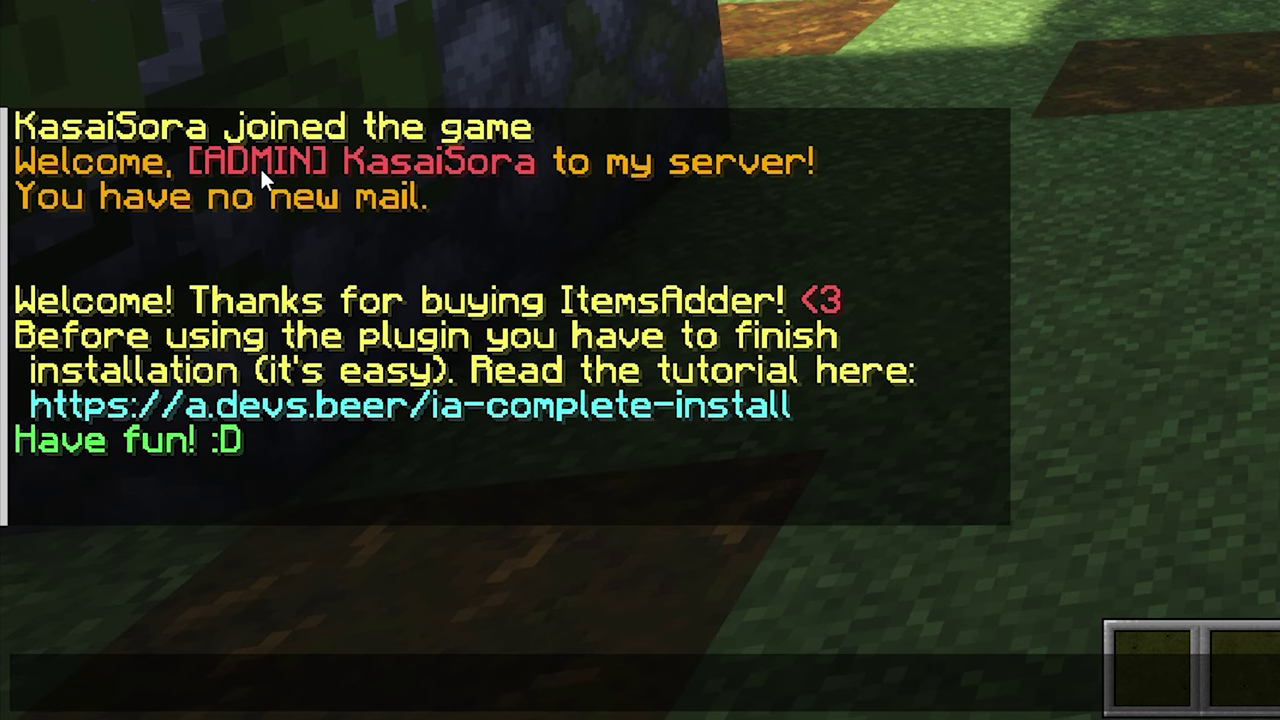
Step: Run /lp editor in chat and open the printed LuckPerms editor link
text(/lp editor)
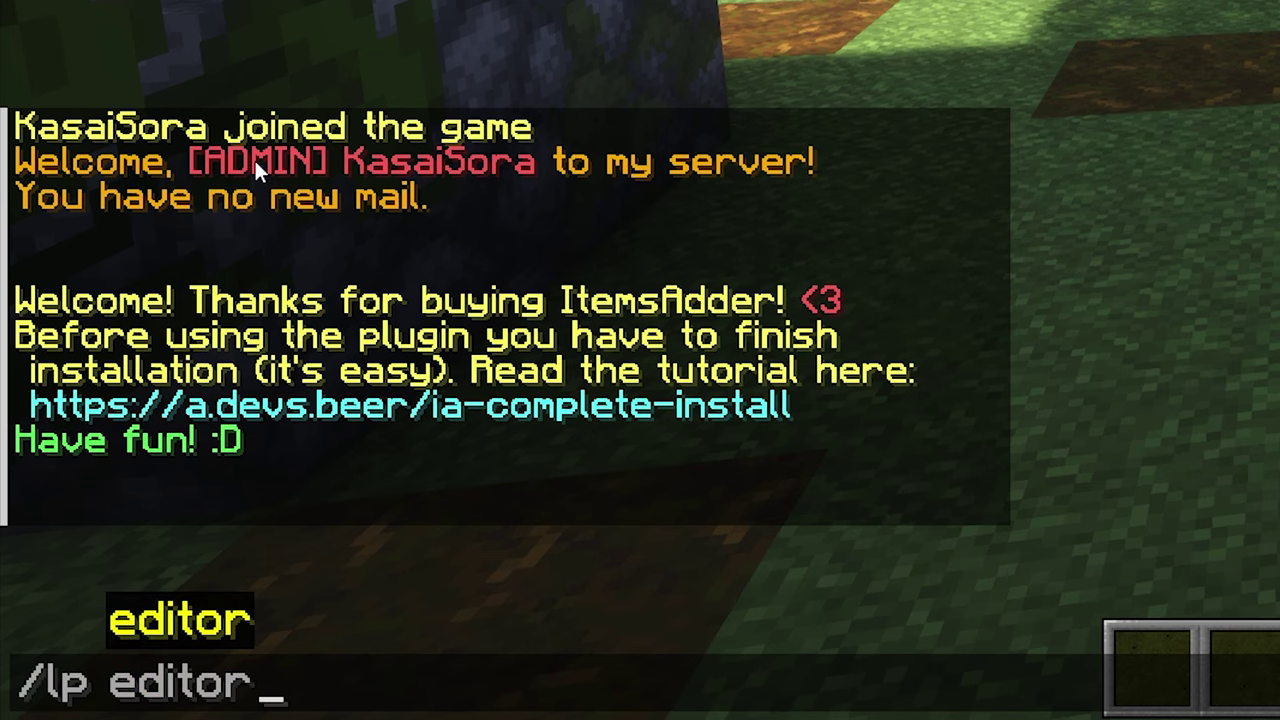
key(Return)
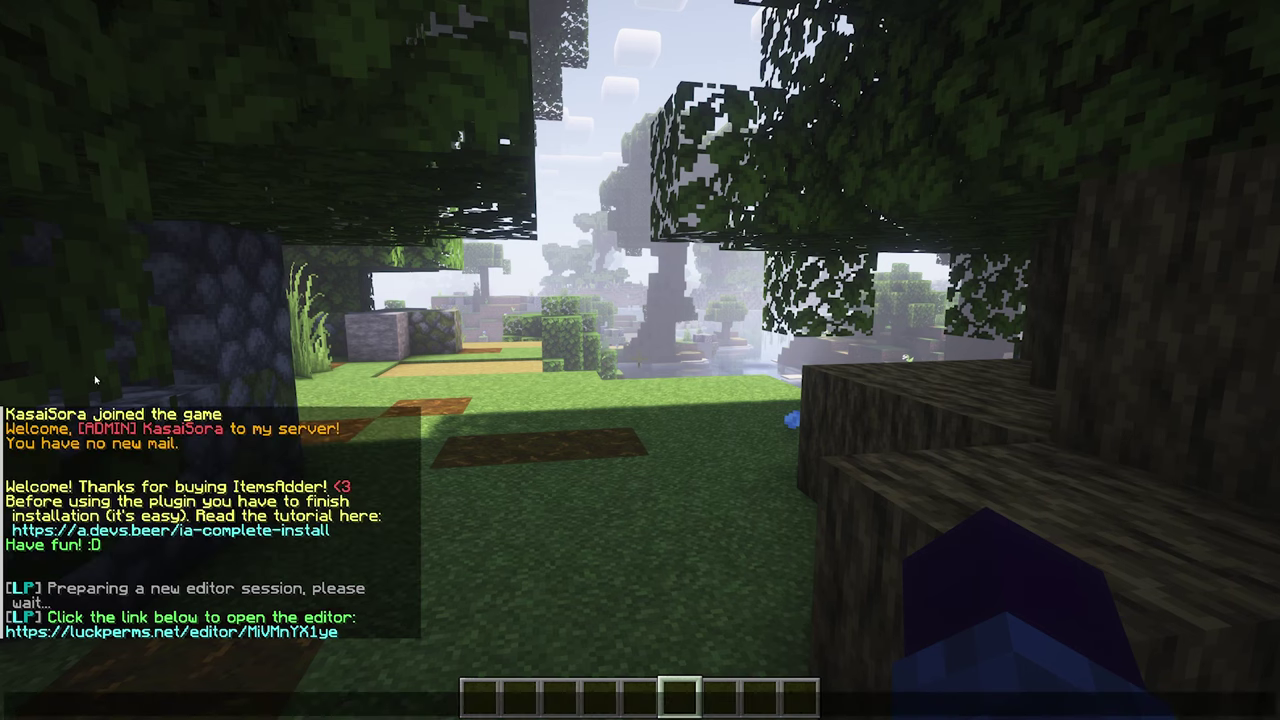
click(248, 634)
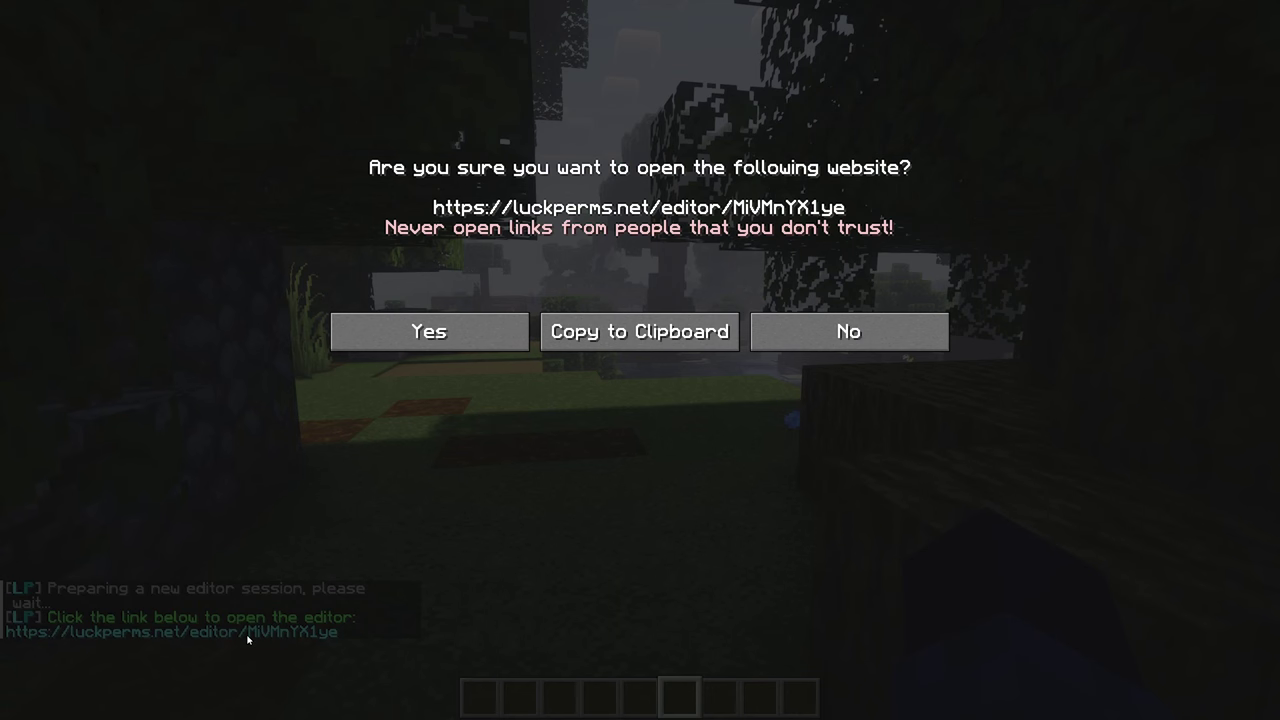
click(422, 320)
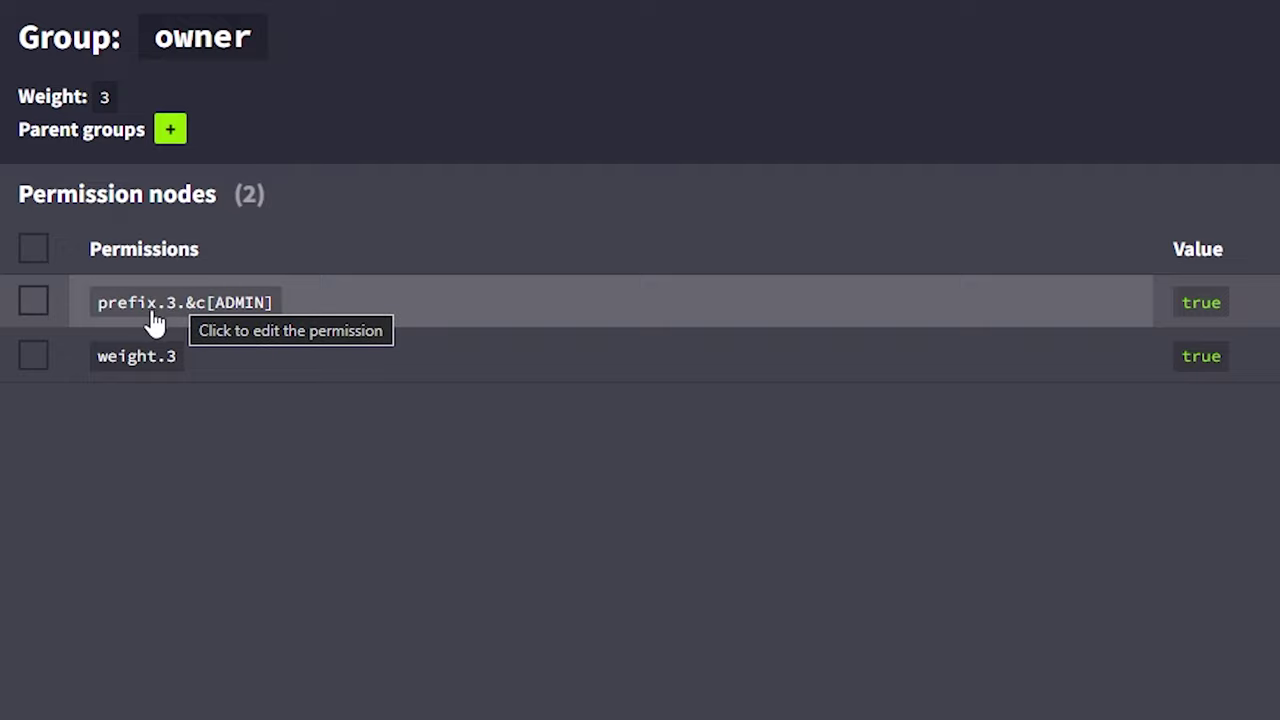
Step: Replace the owner group's &c[ADMIN] prefix with :admin:, making it prefix.3.:admin:
click(155, 322)
mouse_move(188, 302)
mouse_down()
mouse_move(288, 300)
mouse_move(190, 303)
mouse_up()
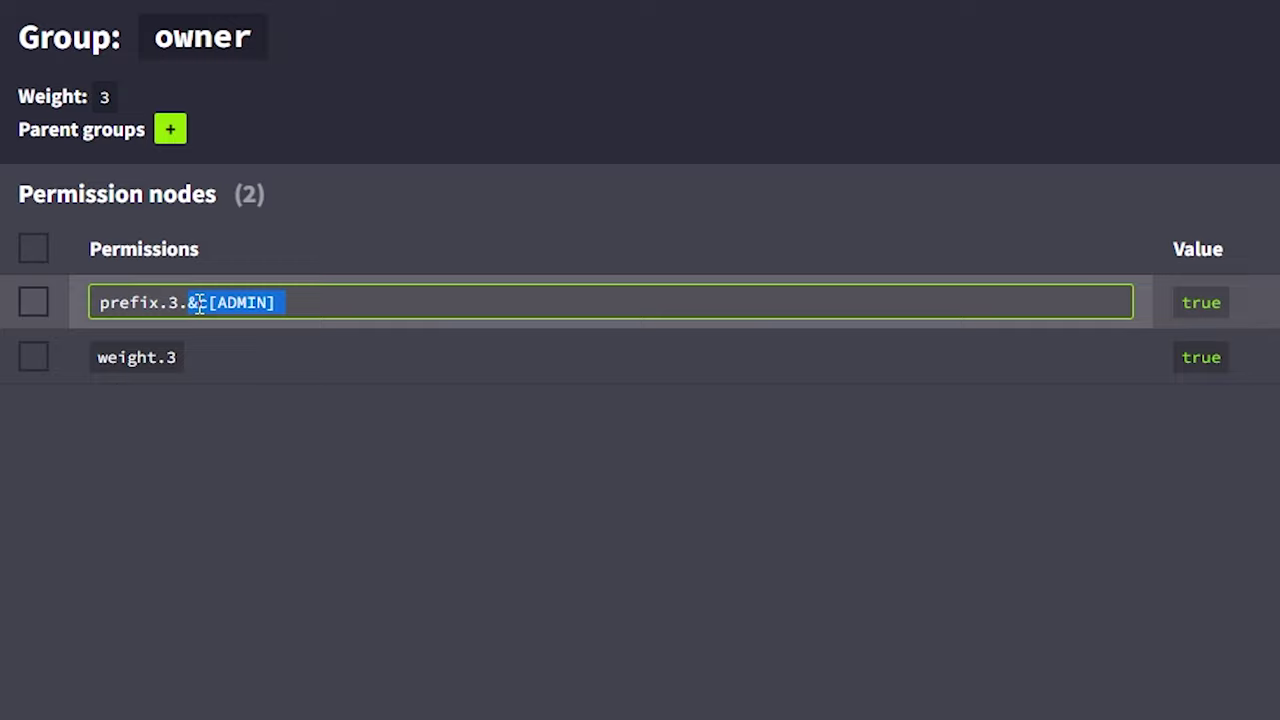
text(:admin:)
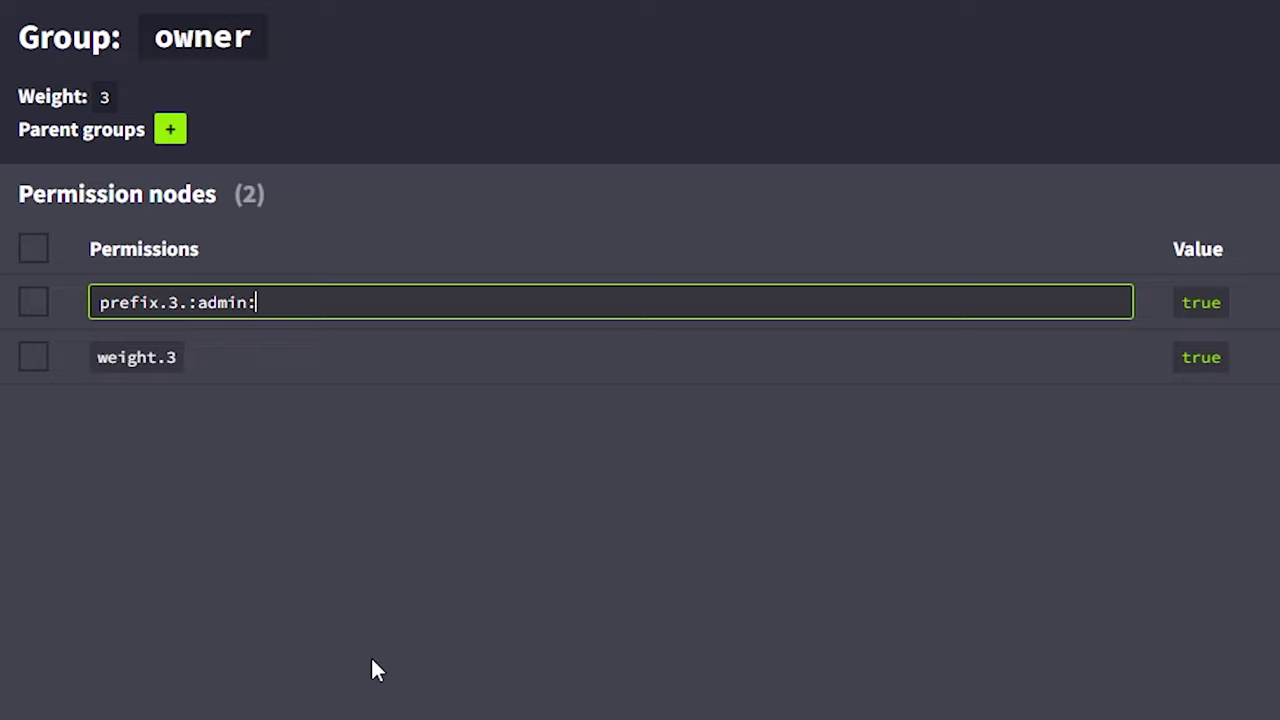
key(Return)
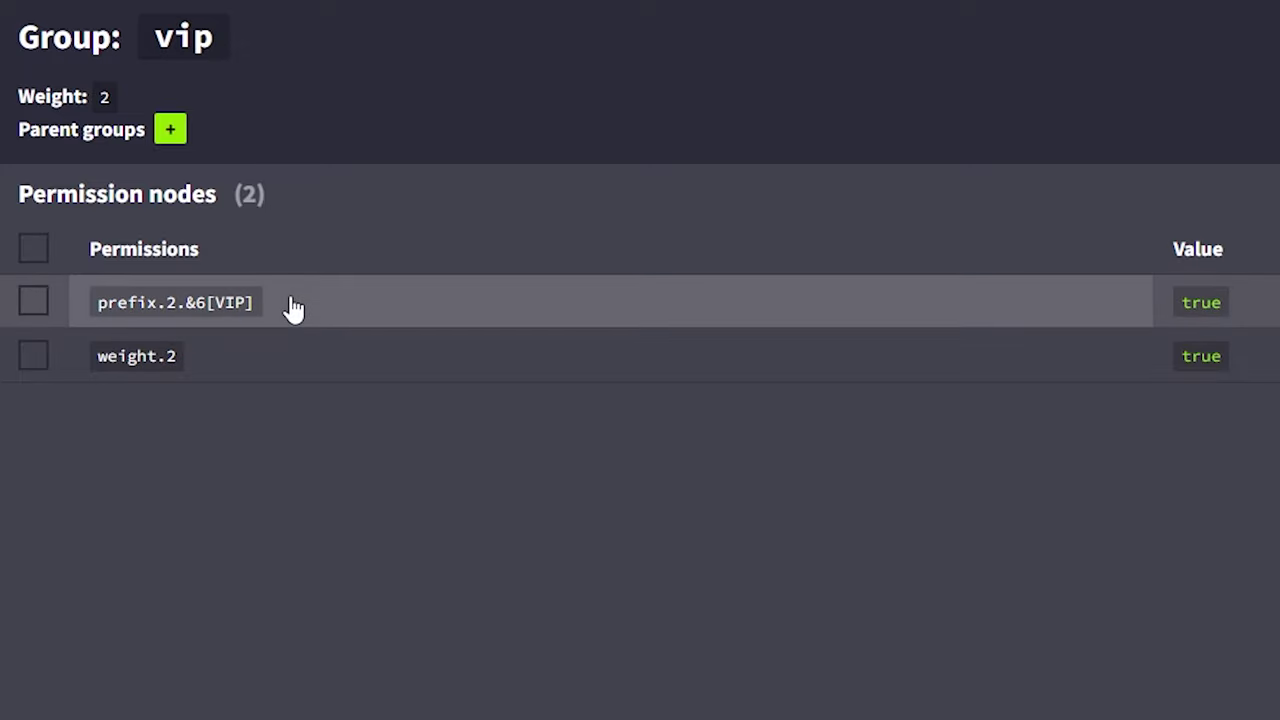
Step: Change the vip group's prefix from &6[VIP] to :vip:, giving prefix.2.:vip:
click(293, 308)
drag(256, 303, 186, 304)
key(BackSpace)
text(:)
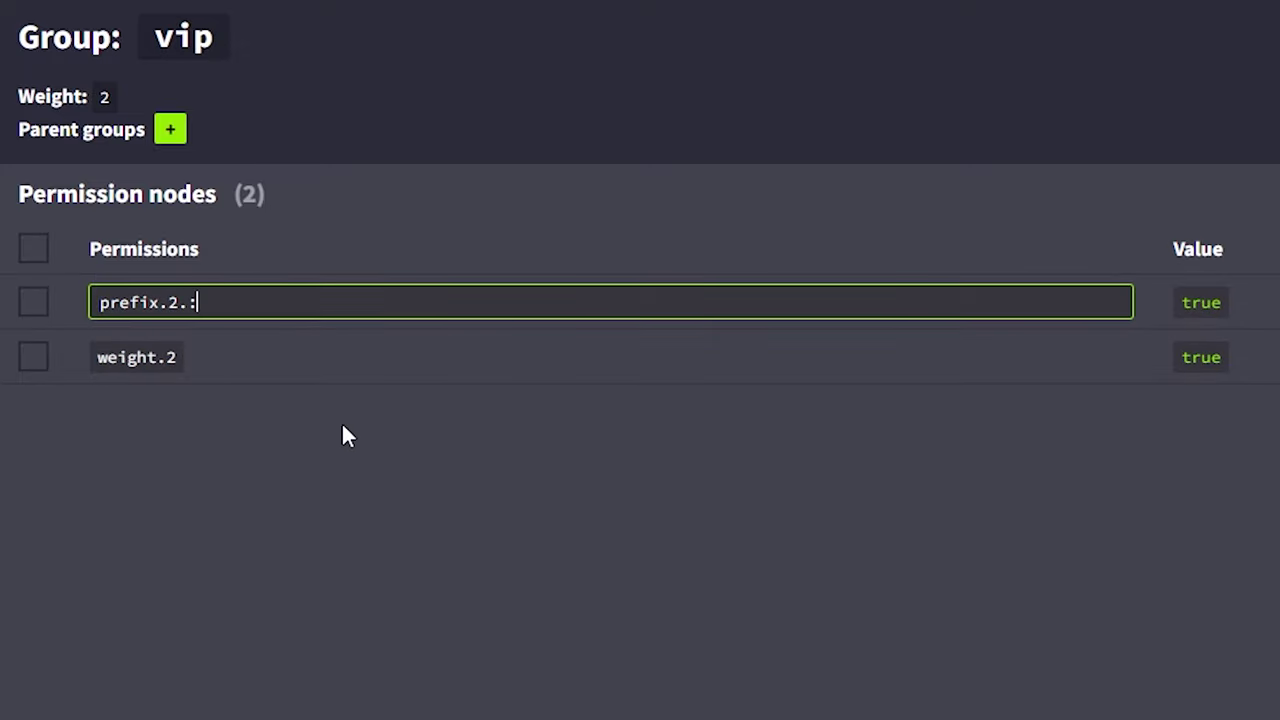
text(vip:)
key(Return)
Step: Add a prefix.1.:player: node to the default group
click(165, 302)
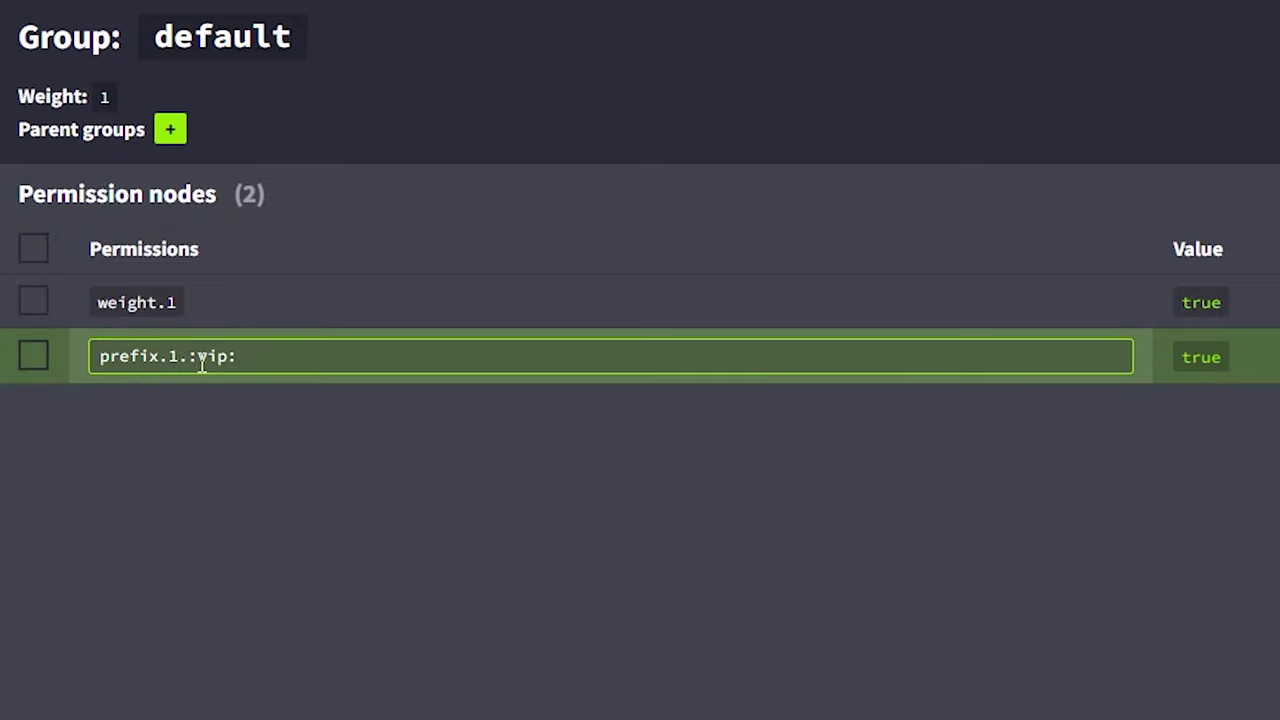
drag(200, 358, 232, 357)
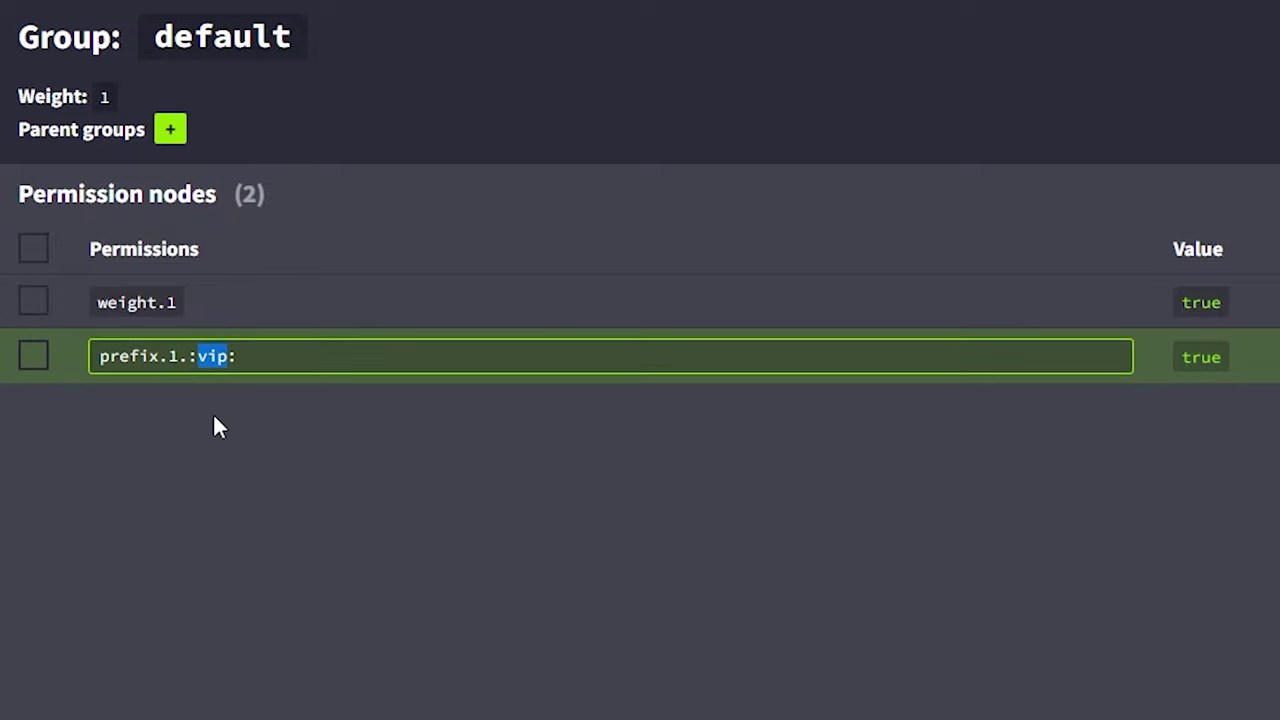
text(player)
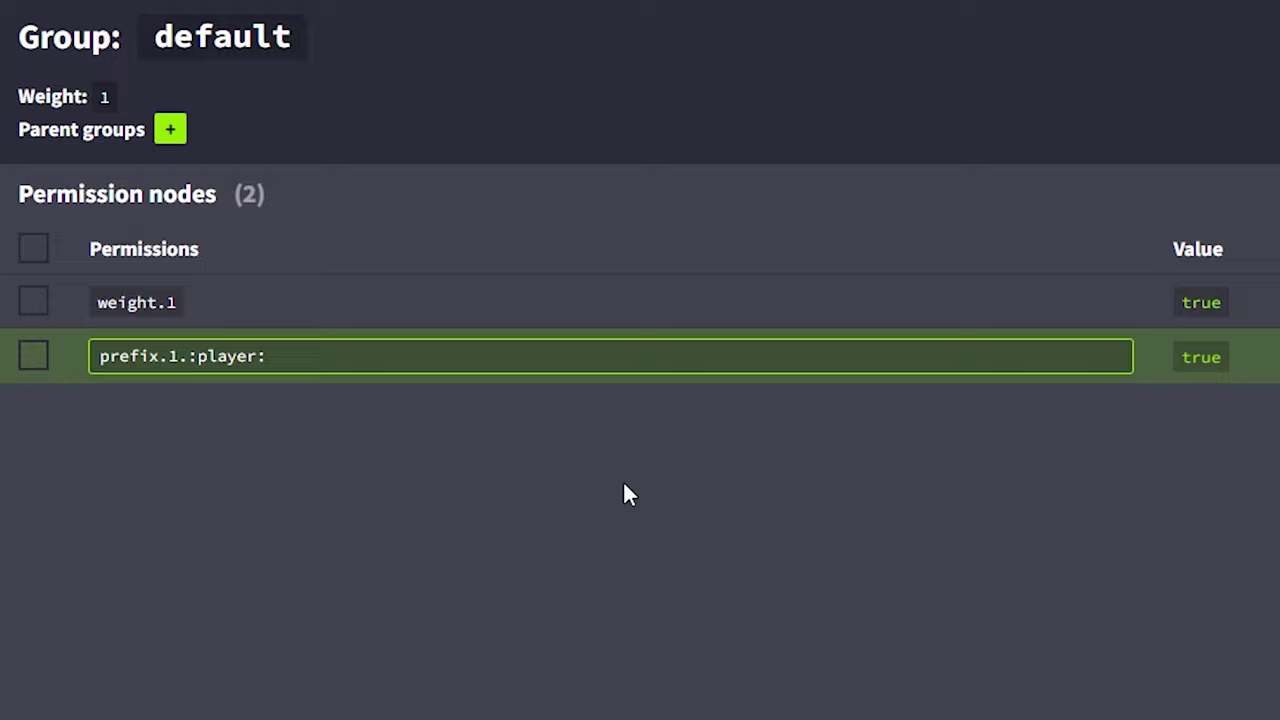
key(Return)
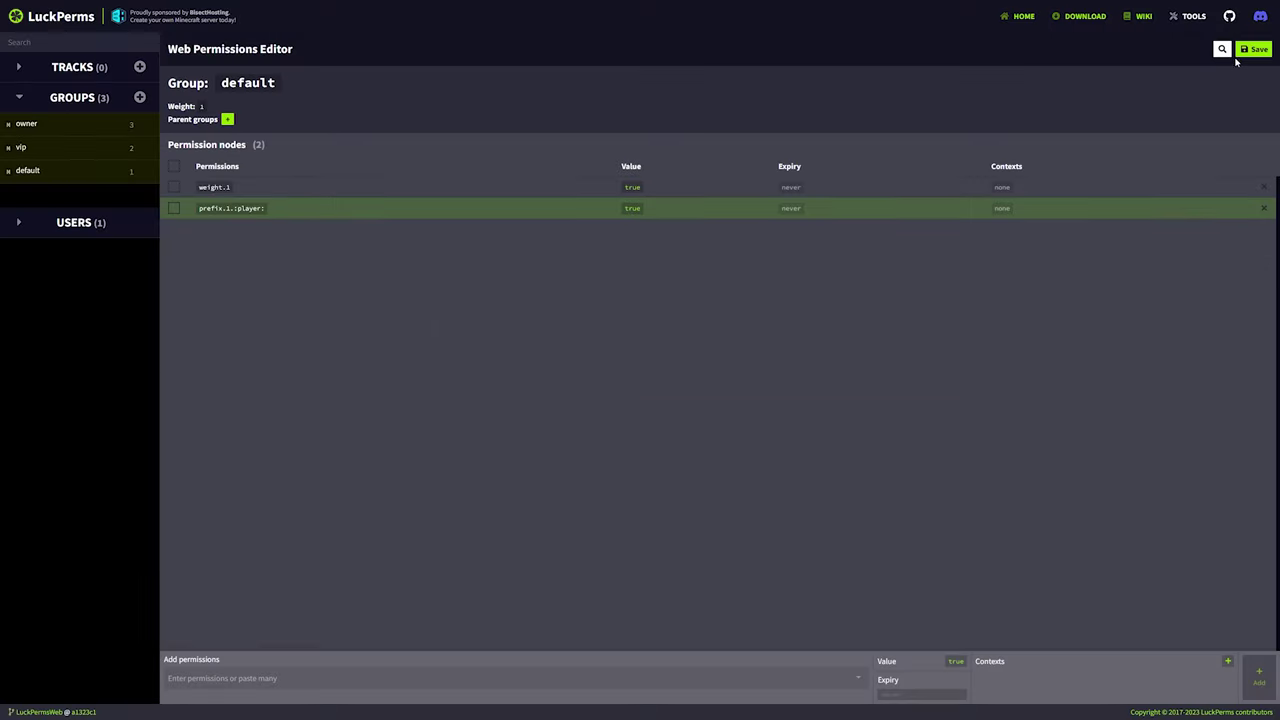
Step: Save the web editor changes so owner, vip and default groups get ADMIN, VIP and PLAYER icon prefixes
click(1251, 53)
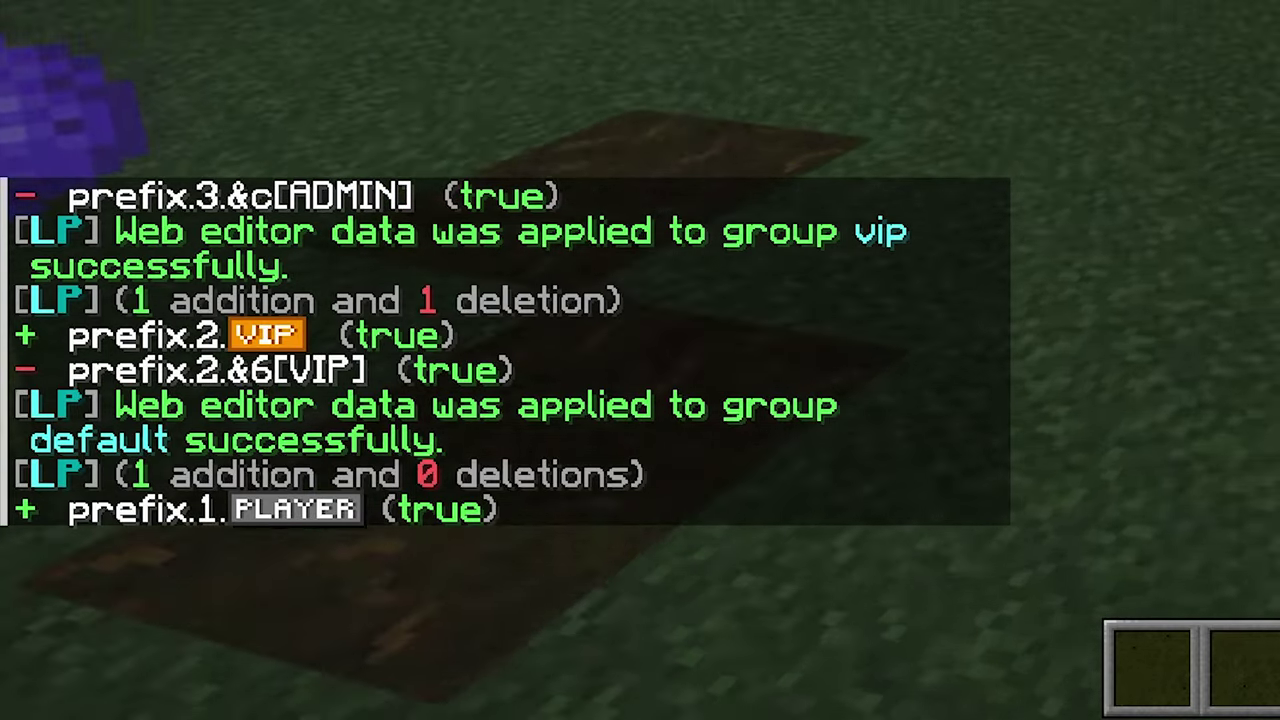
key(t)
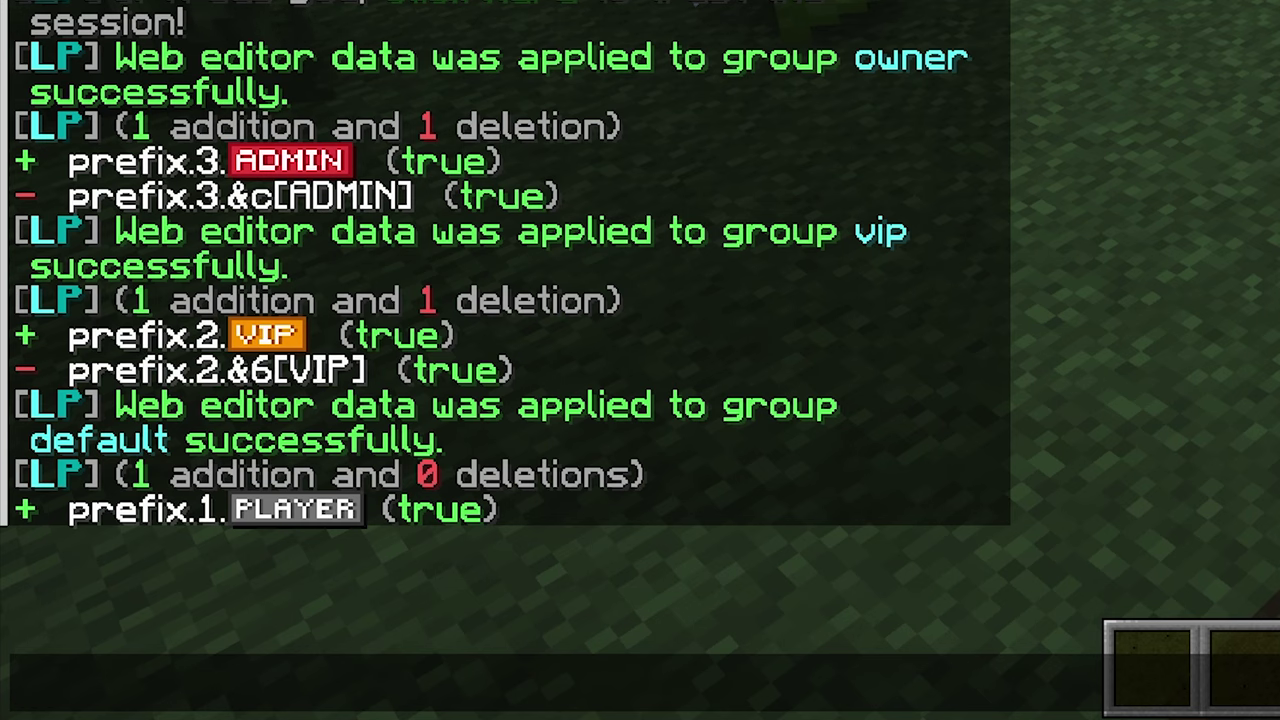
Step: Send a Hello test message, then set the player's parent group to vip and send hello again
text(lo)
key(Return)
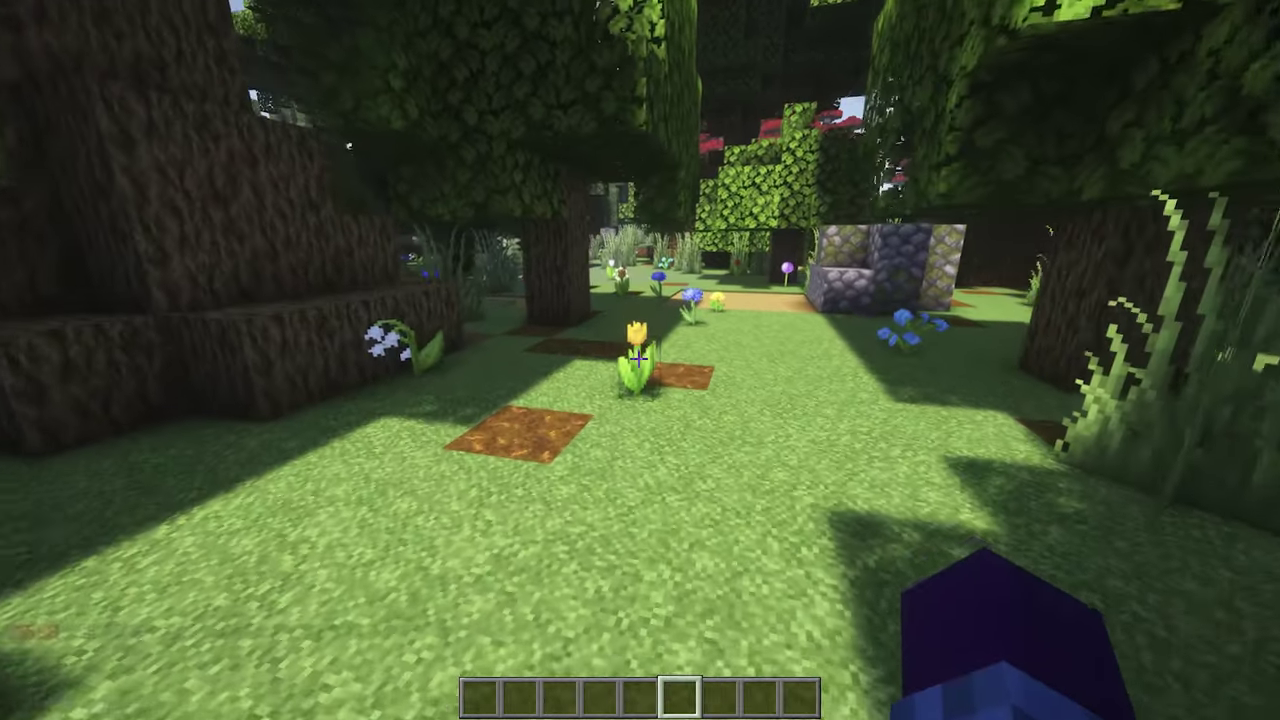
key(slash)
text(lp user ka)
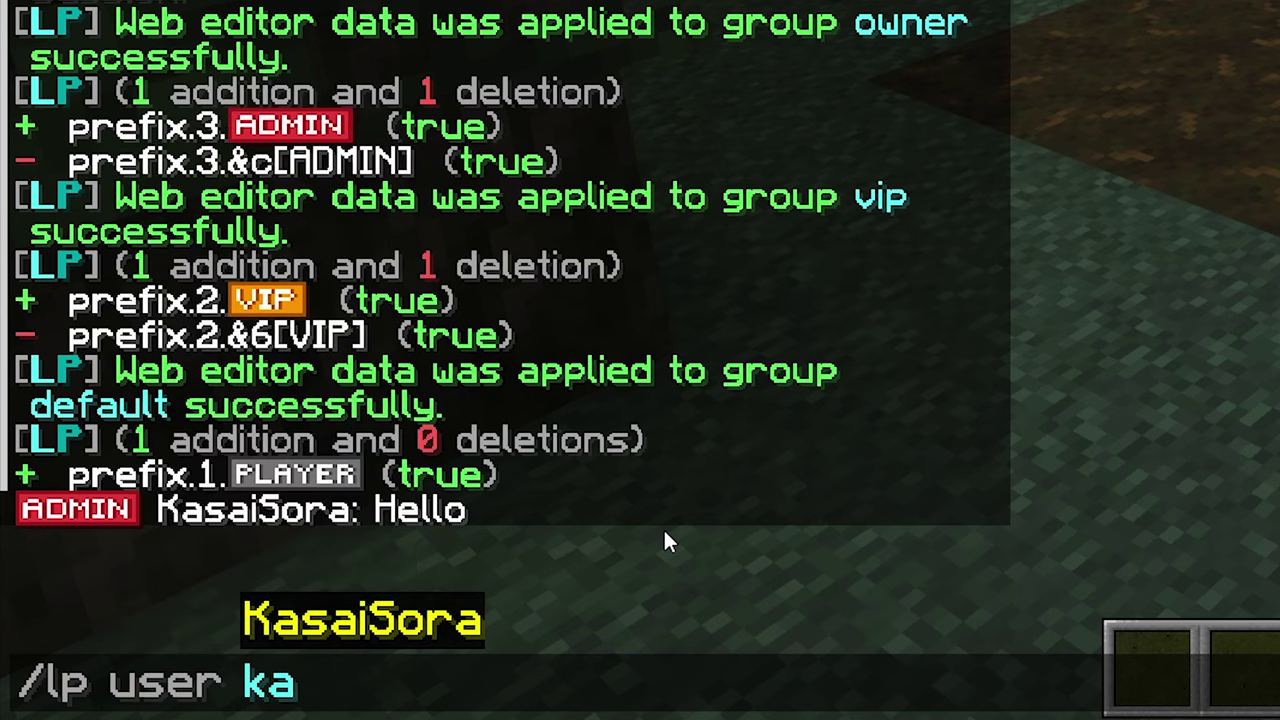
key(Tab)
text(parent )
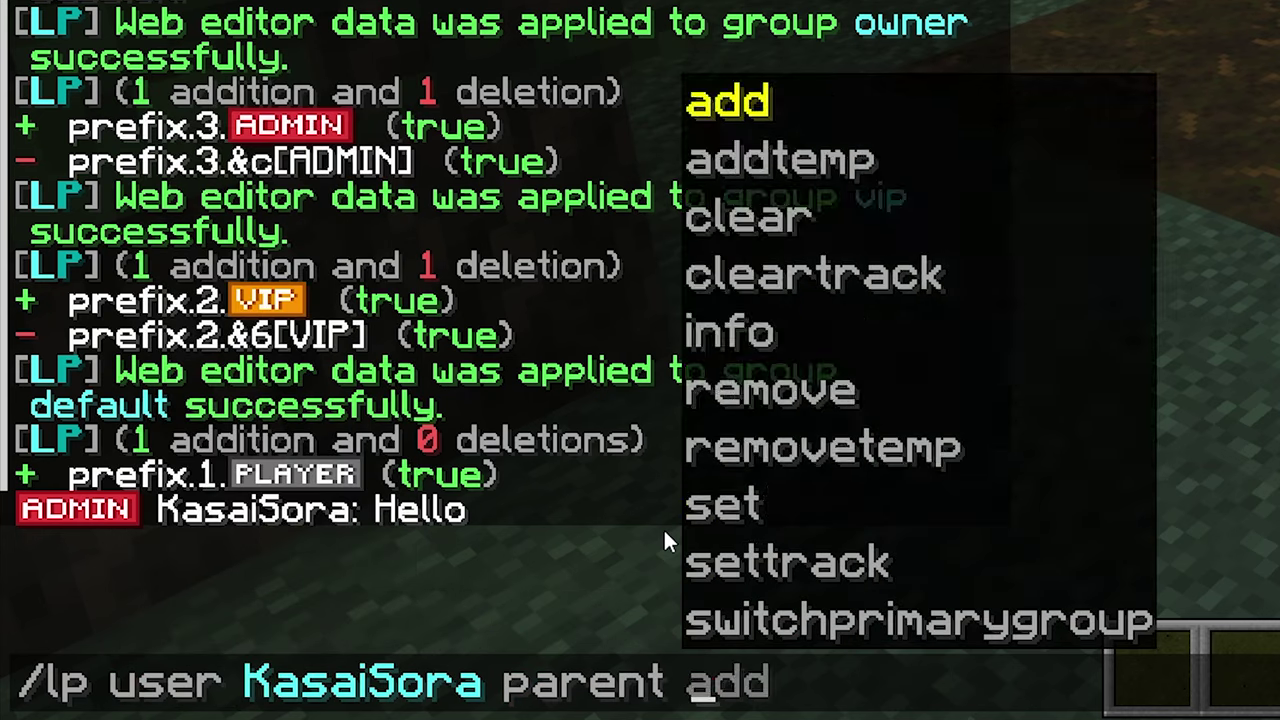
text(set vup)
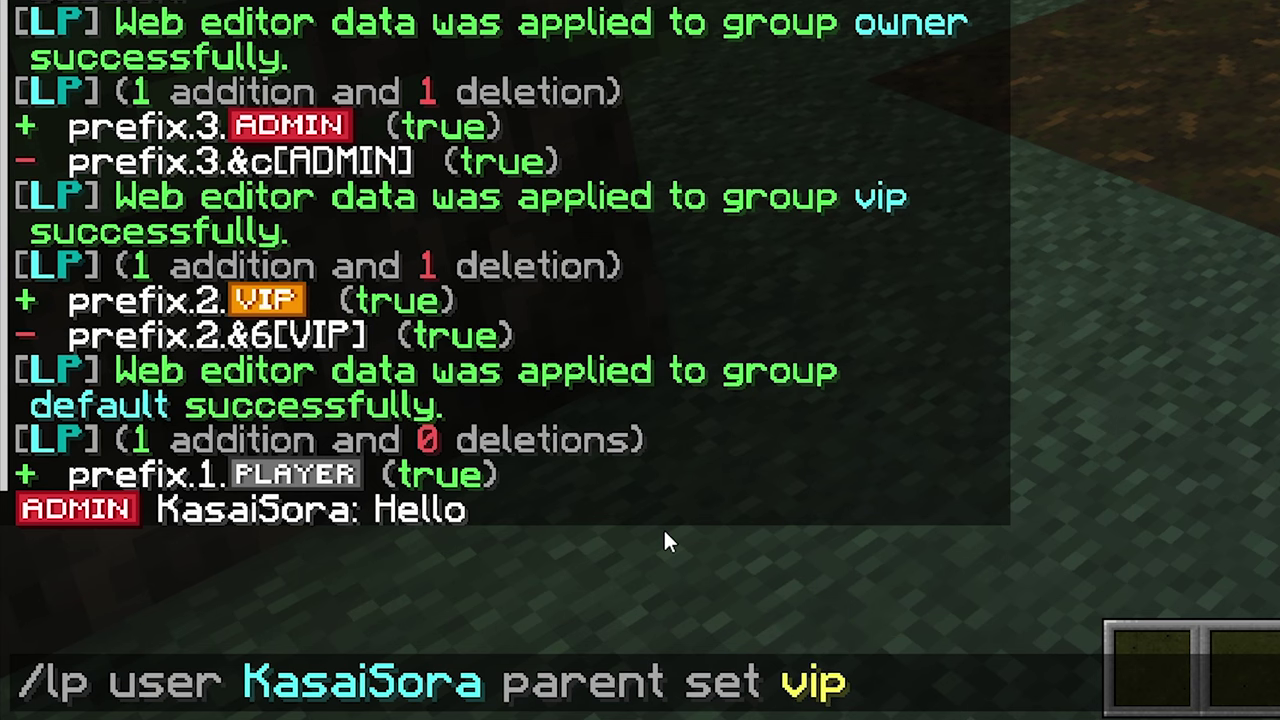
key(Return)
text(t)
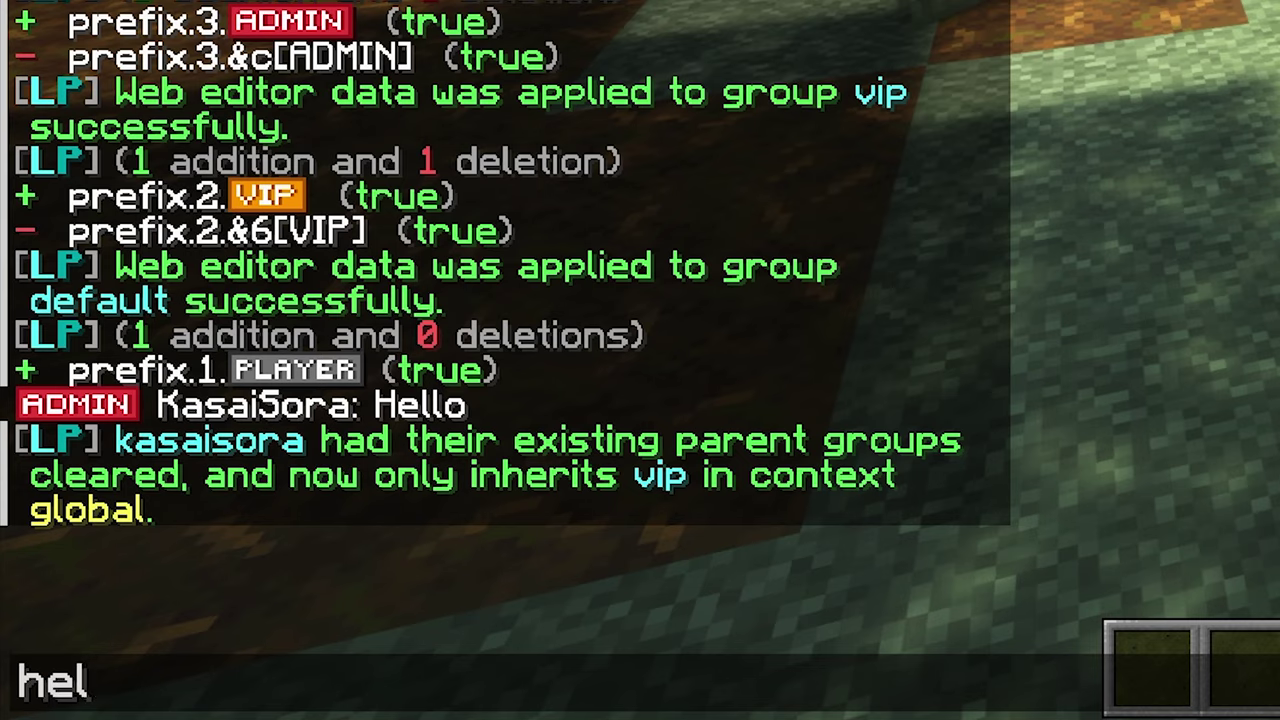
text(hello)
key(Return)
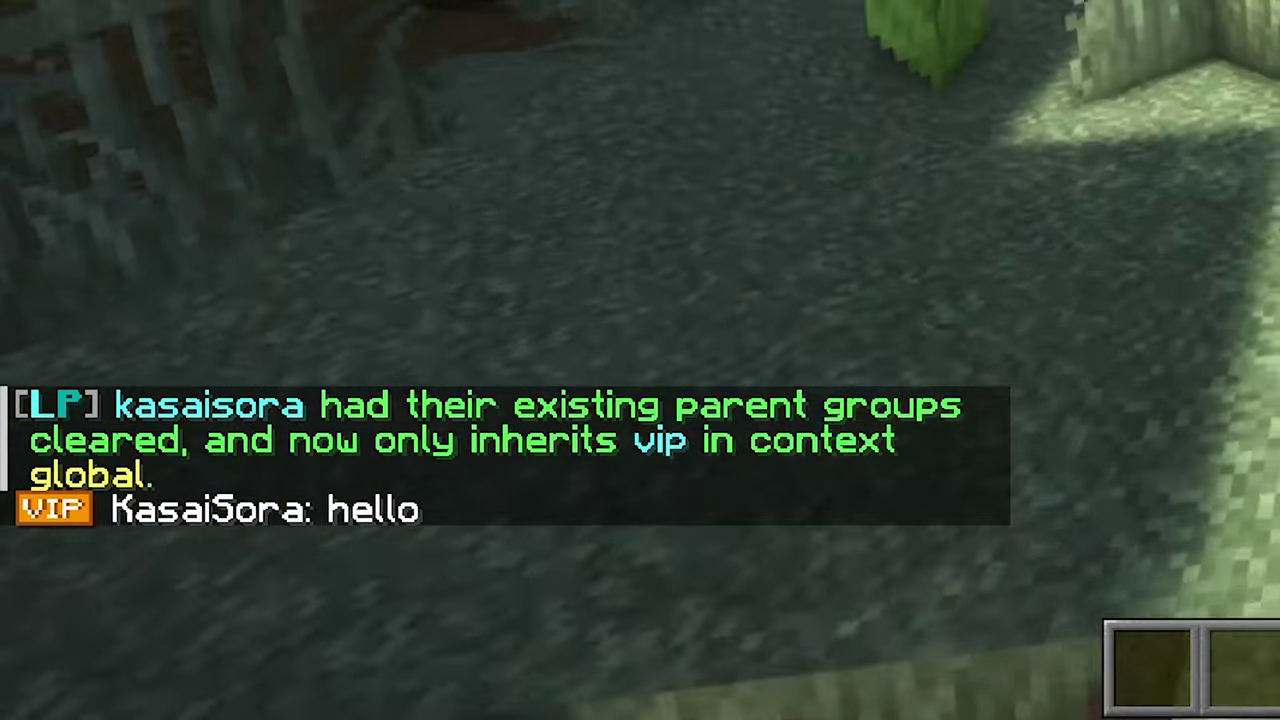
Step: Set the player's parent group to default and send hello to see the PLAYER icon
key(t)
key(Up)
key(BackSpace)
key(BackSpace)
key(BackSpace)
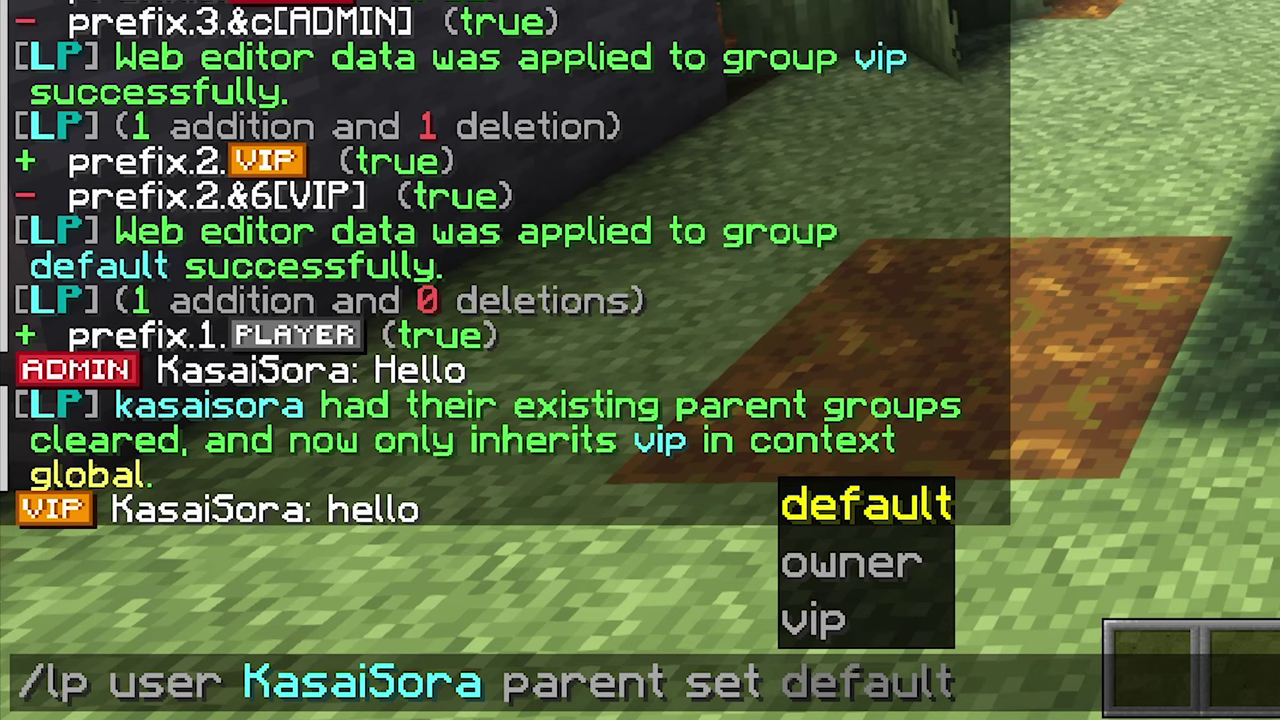
text(p)
key(BackSpace)
text(default)
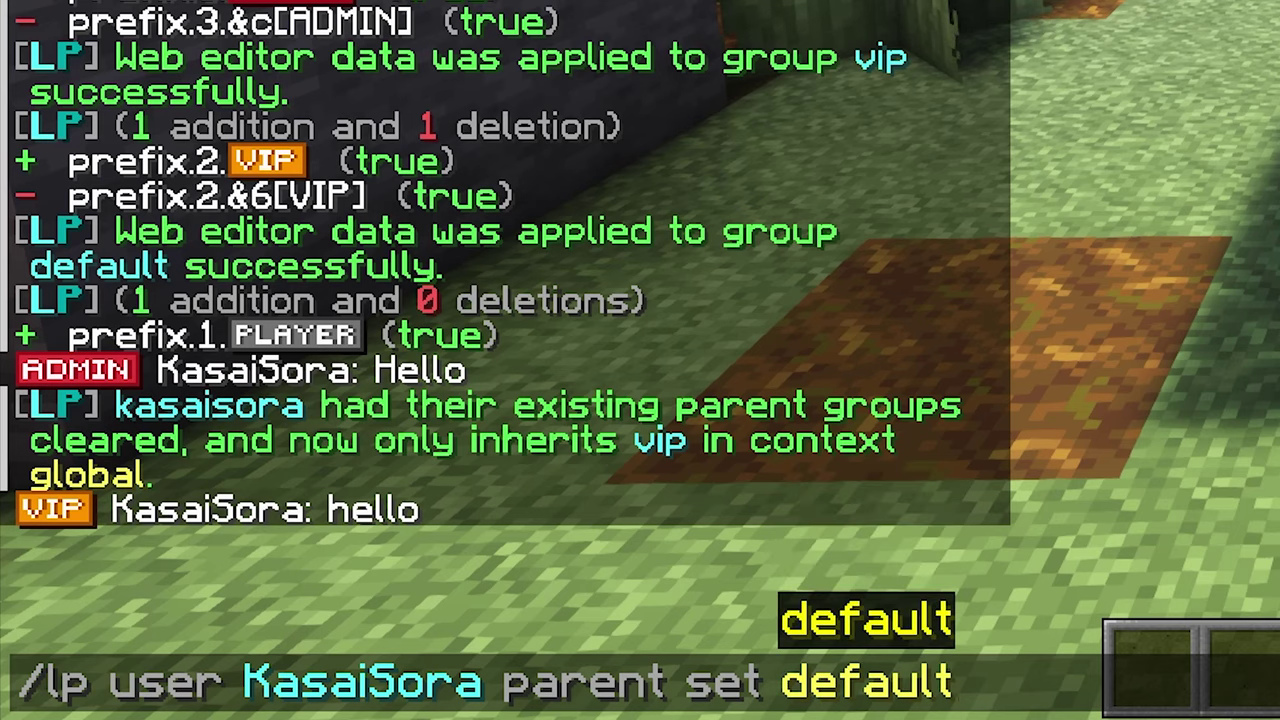
key(Return)
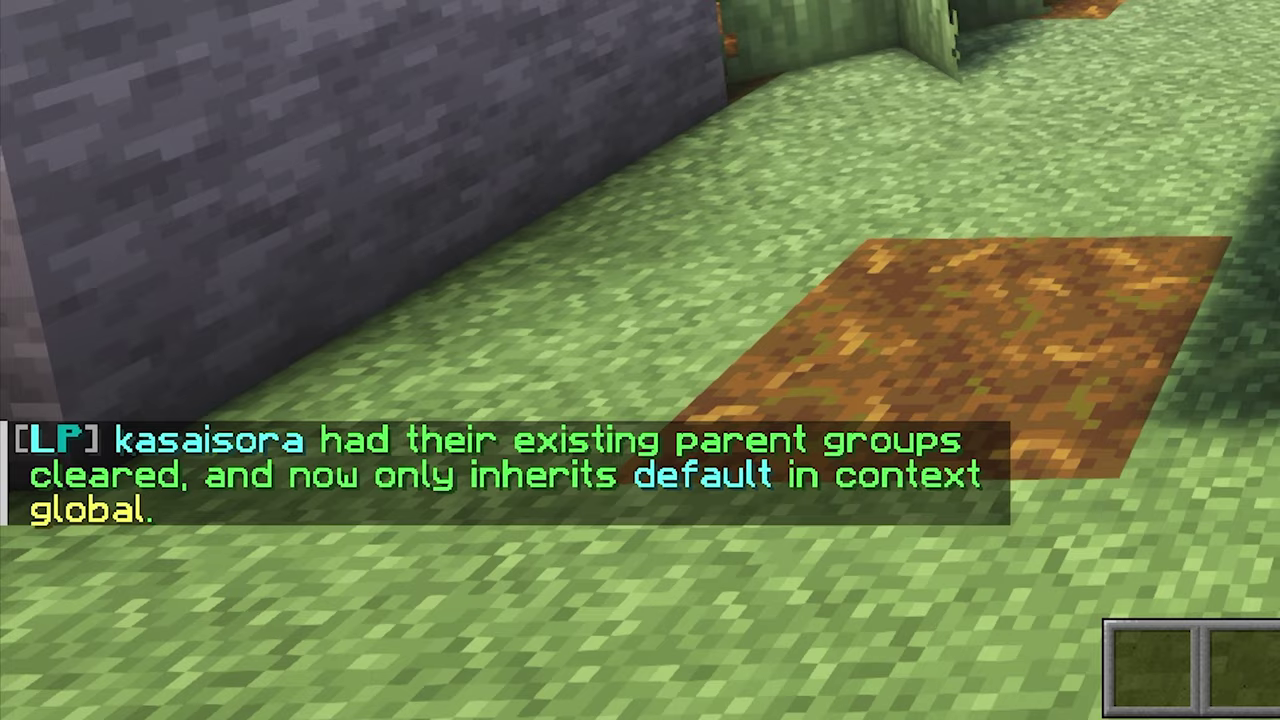
text(thello)
key(Return)
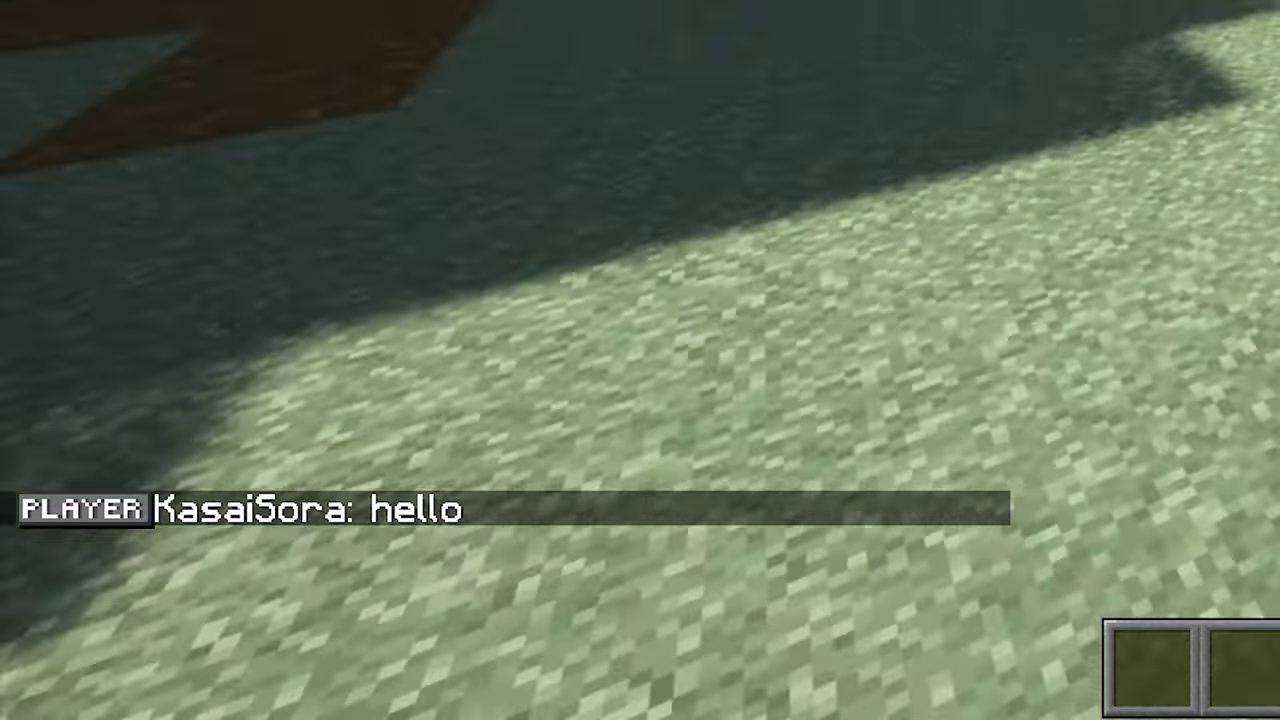
key(t)
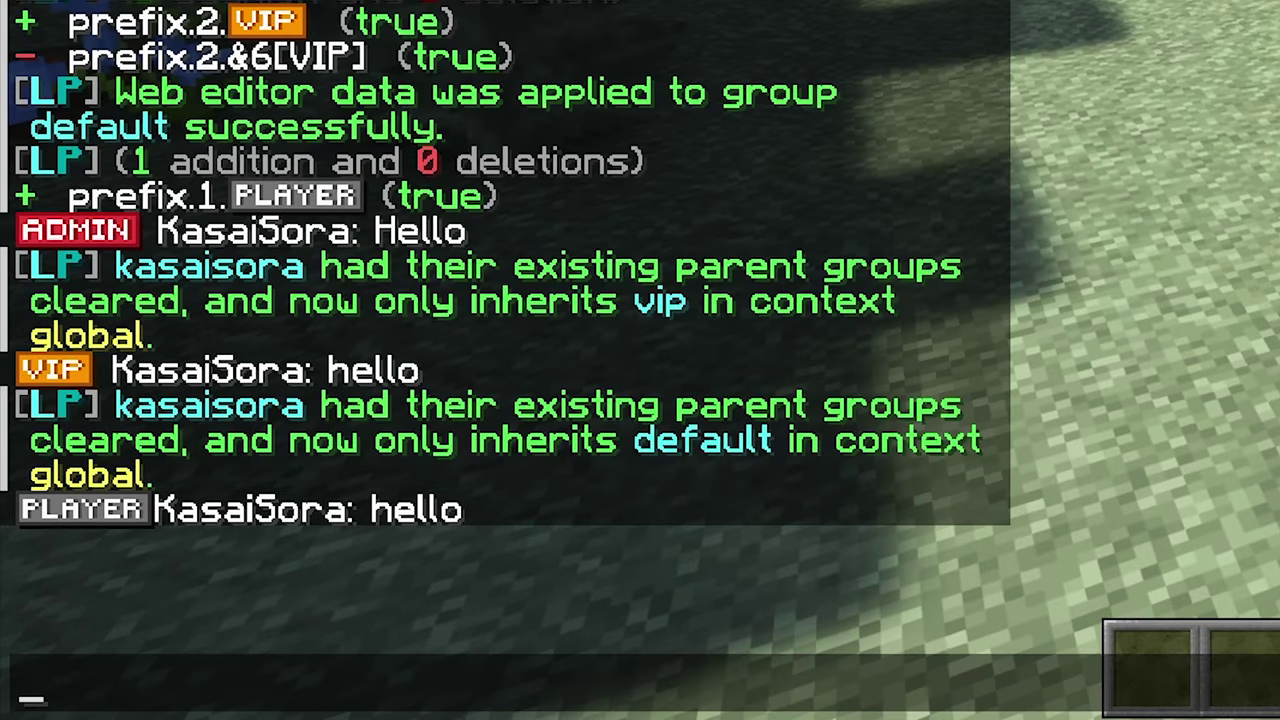